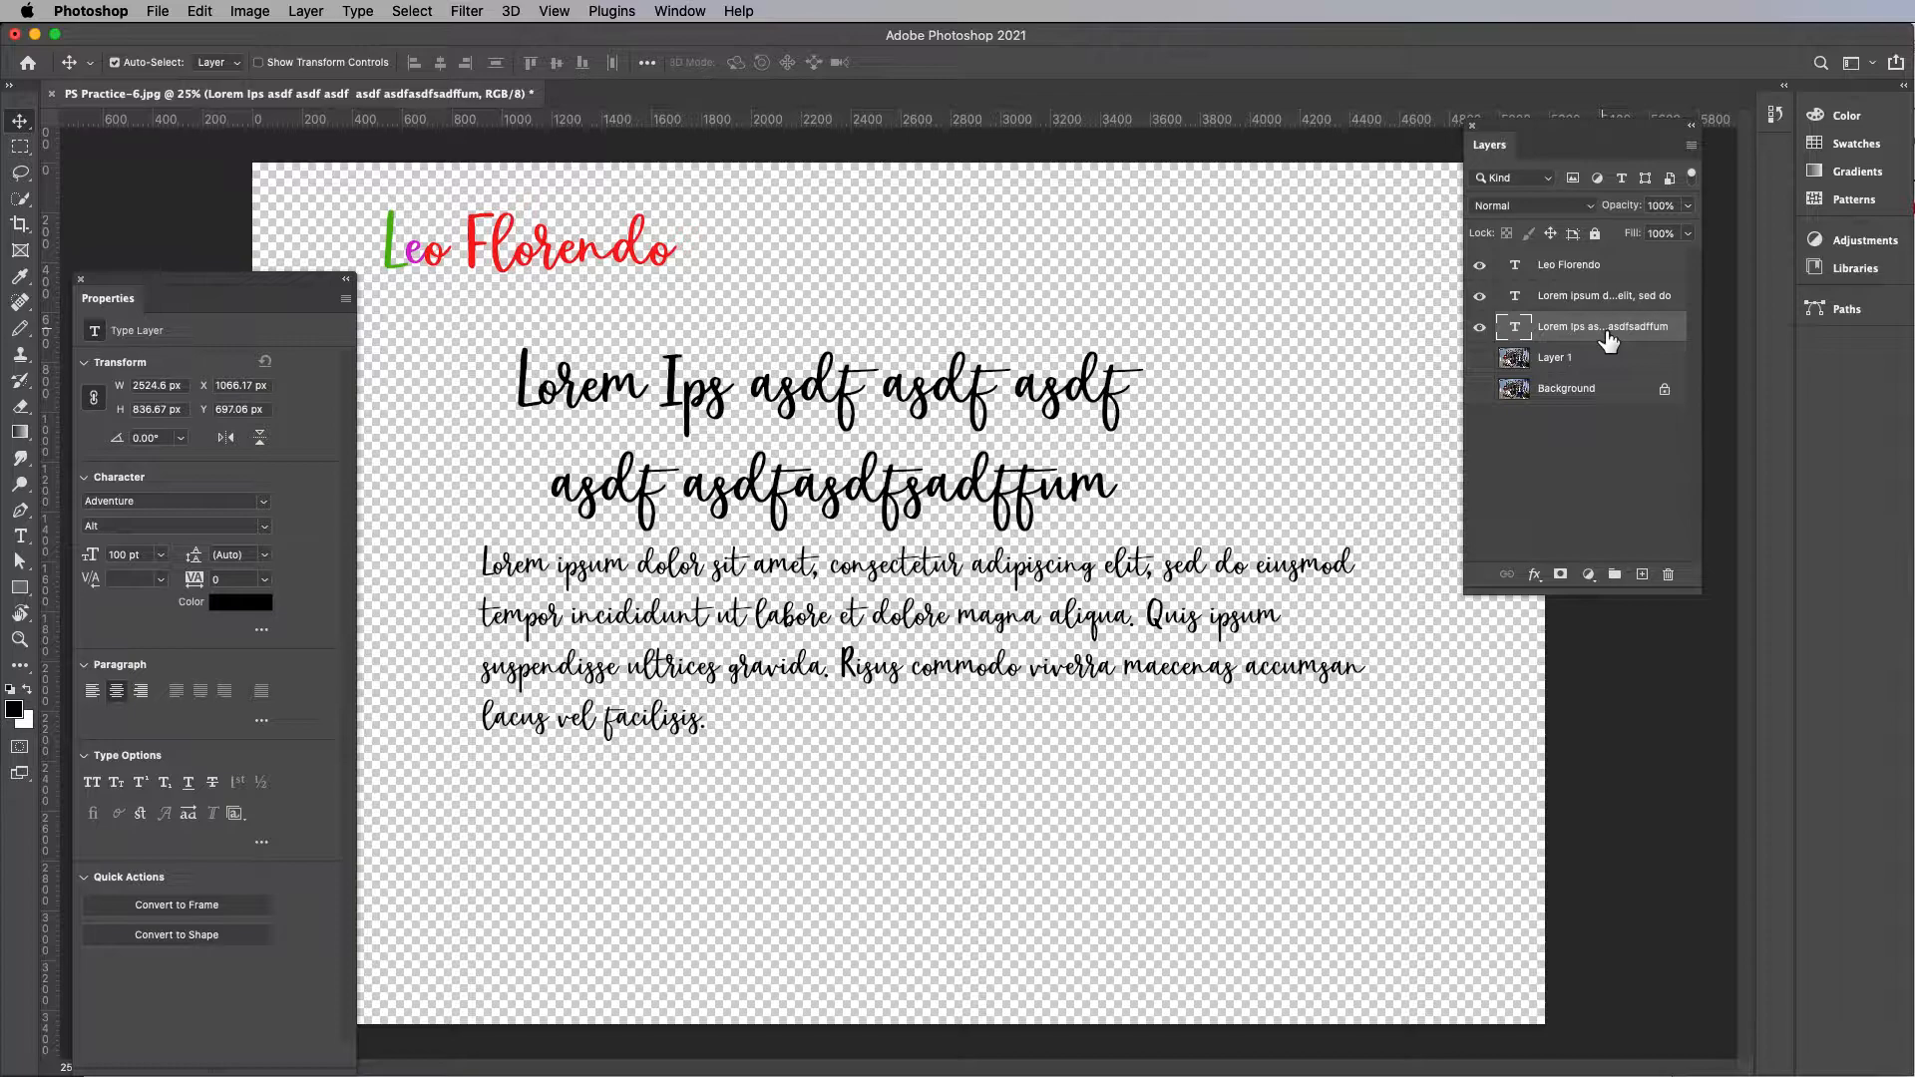
Step: Delete the "Lorem Ips asdf" text layer after toggling its visibility to identify it
left_click(1480, 327)
left_click(1483, 329)
left_click(1669, 577)
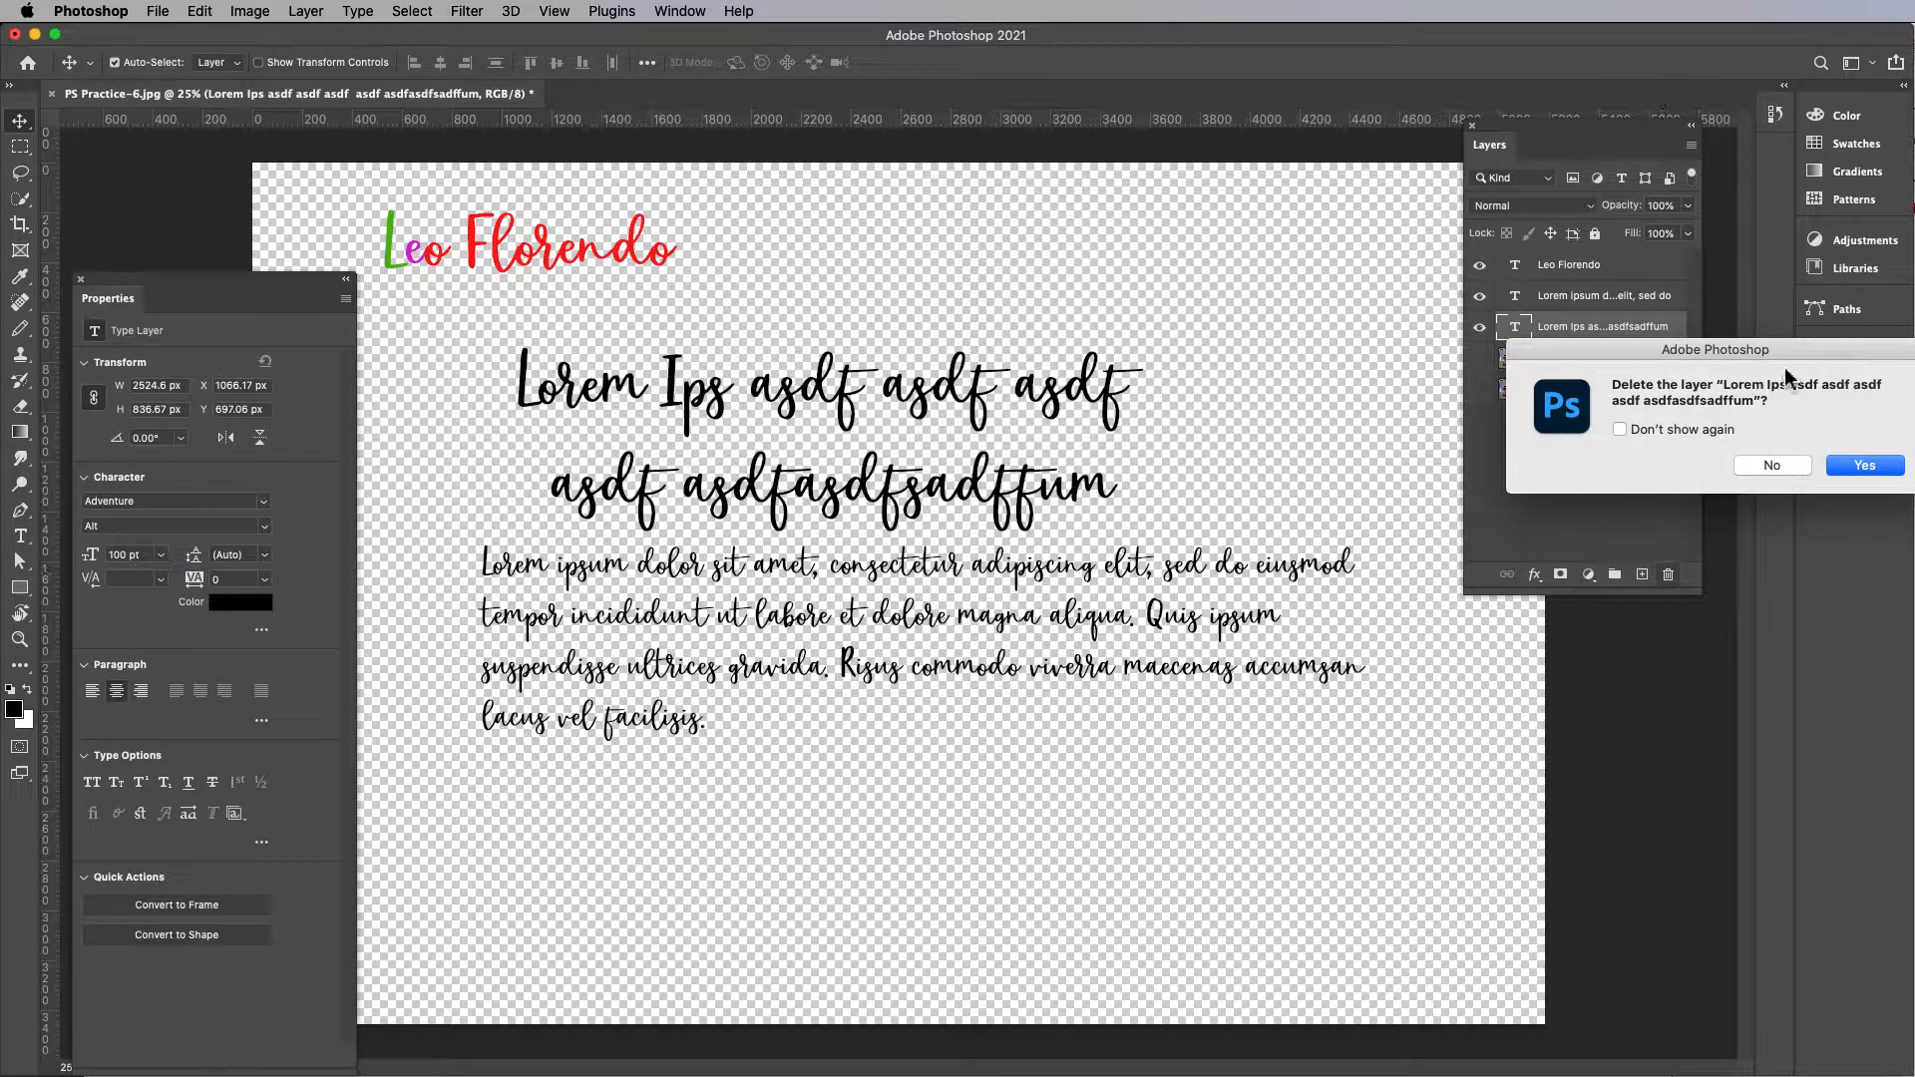
left_click_drag(1775, 352, 1464, 355)
left_click(1549, 489)
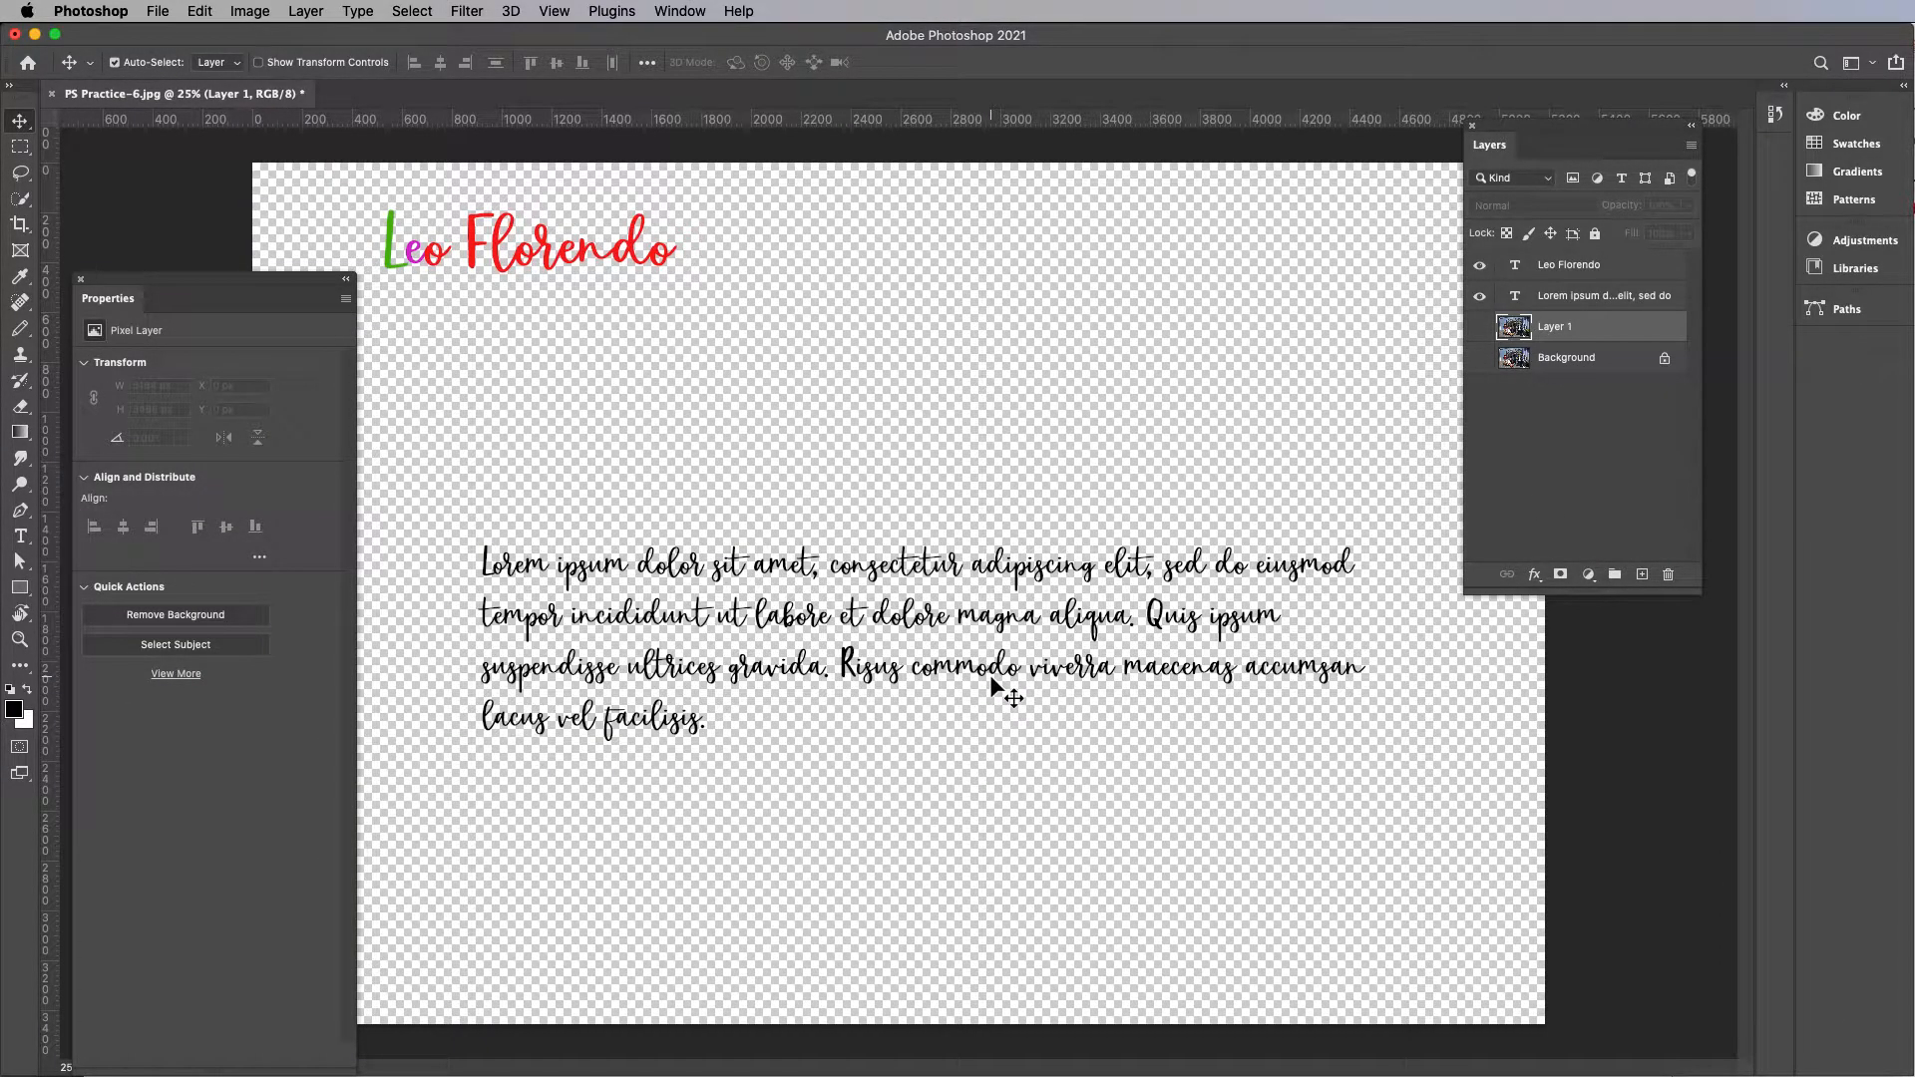
Step: Move the lorem ipsum paragraph down to about X 851 px, Y 2509 px and show the Layer 1 photo
left_click_drag(877, 690, 860, 926)
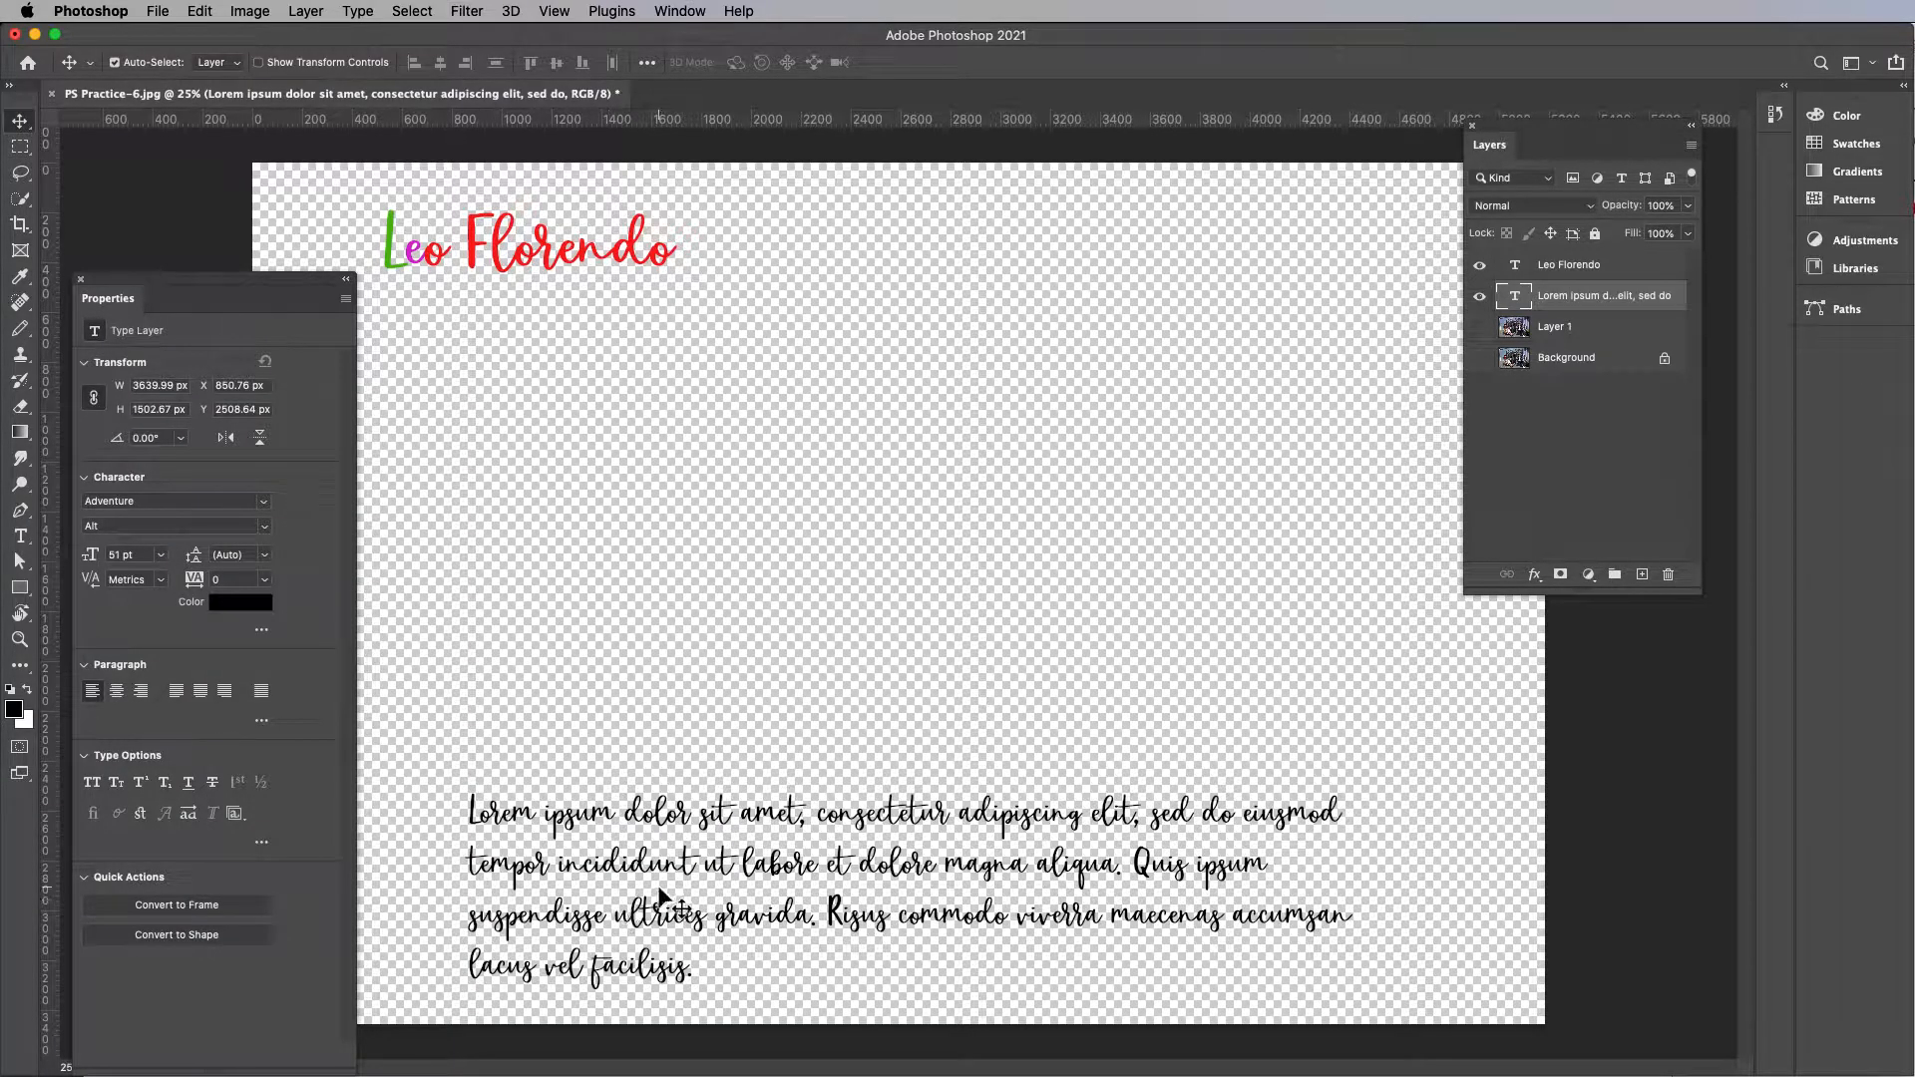
left_click(1479, 328)
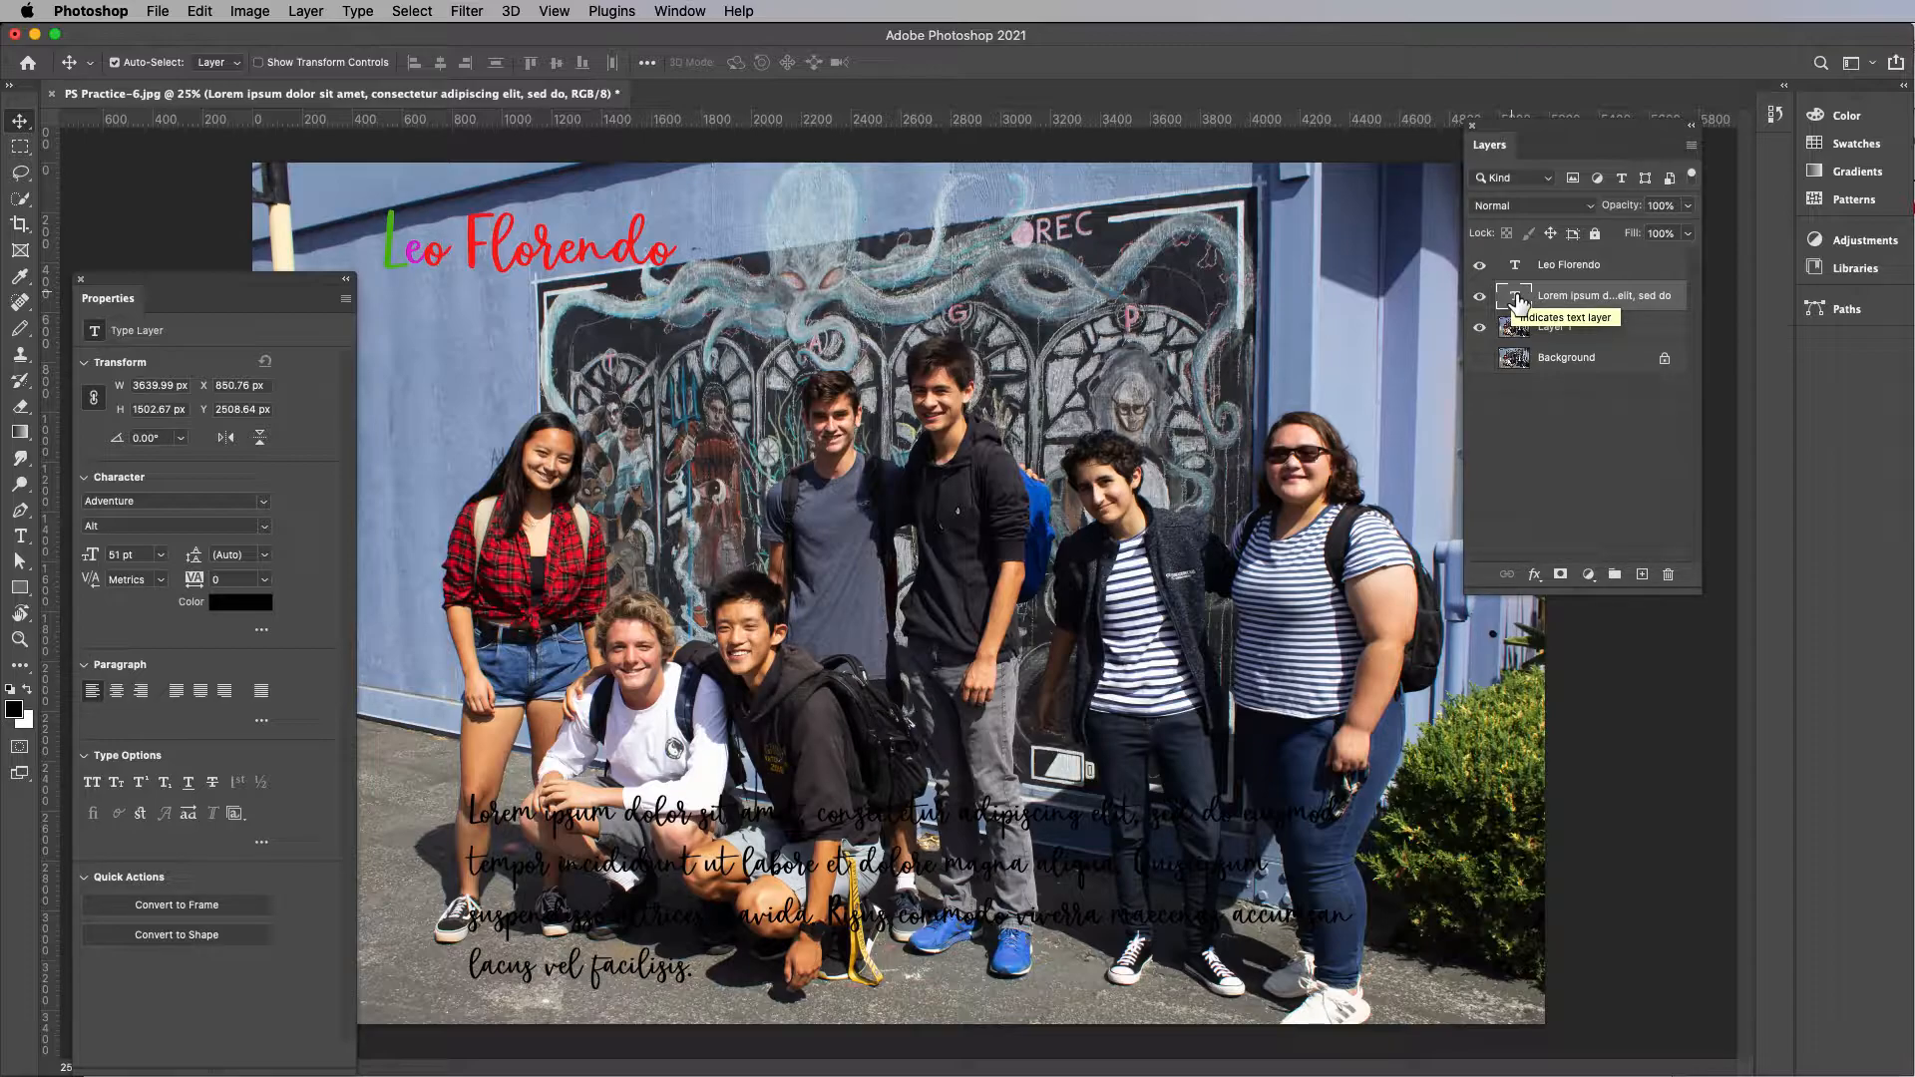
Step: Draw a rounded rectangle about 3848 by 985 px over the paragraph and place its layer directly beneath the paragraph layer
left_click(20, 589)
left_click(20, 589)
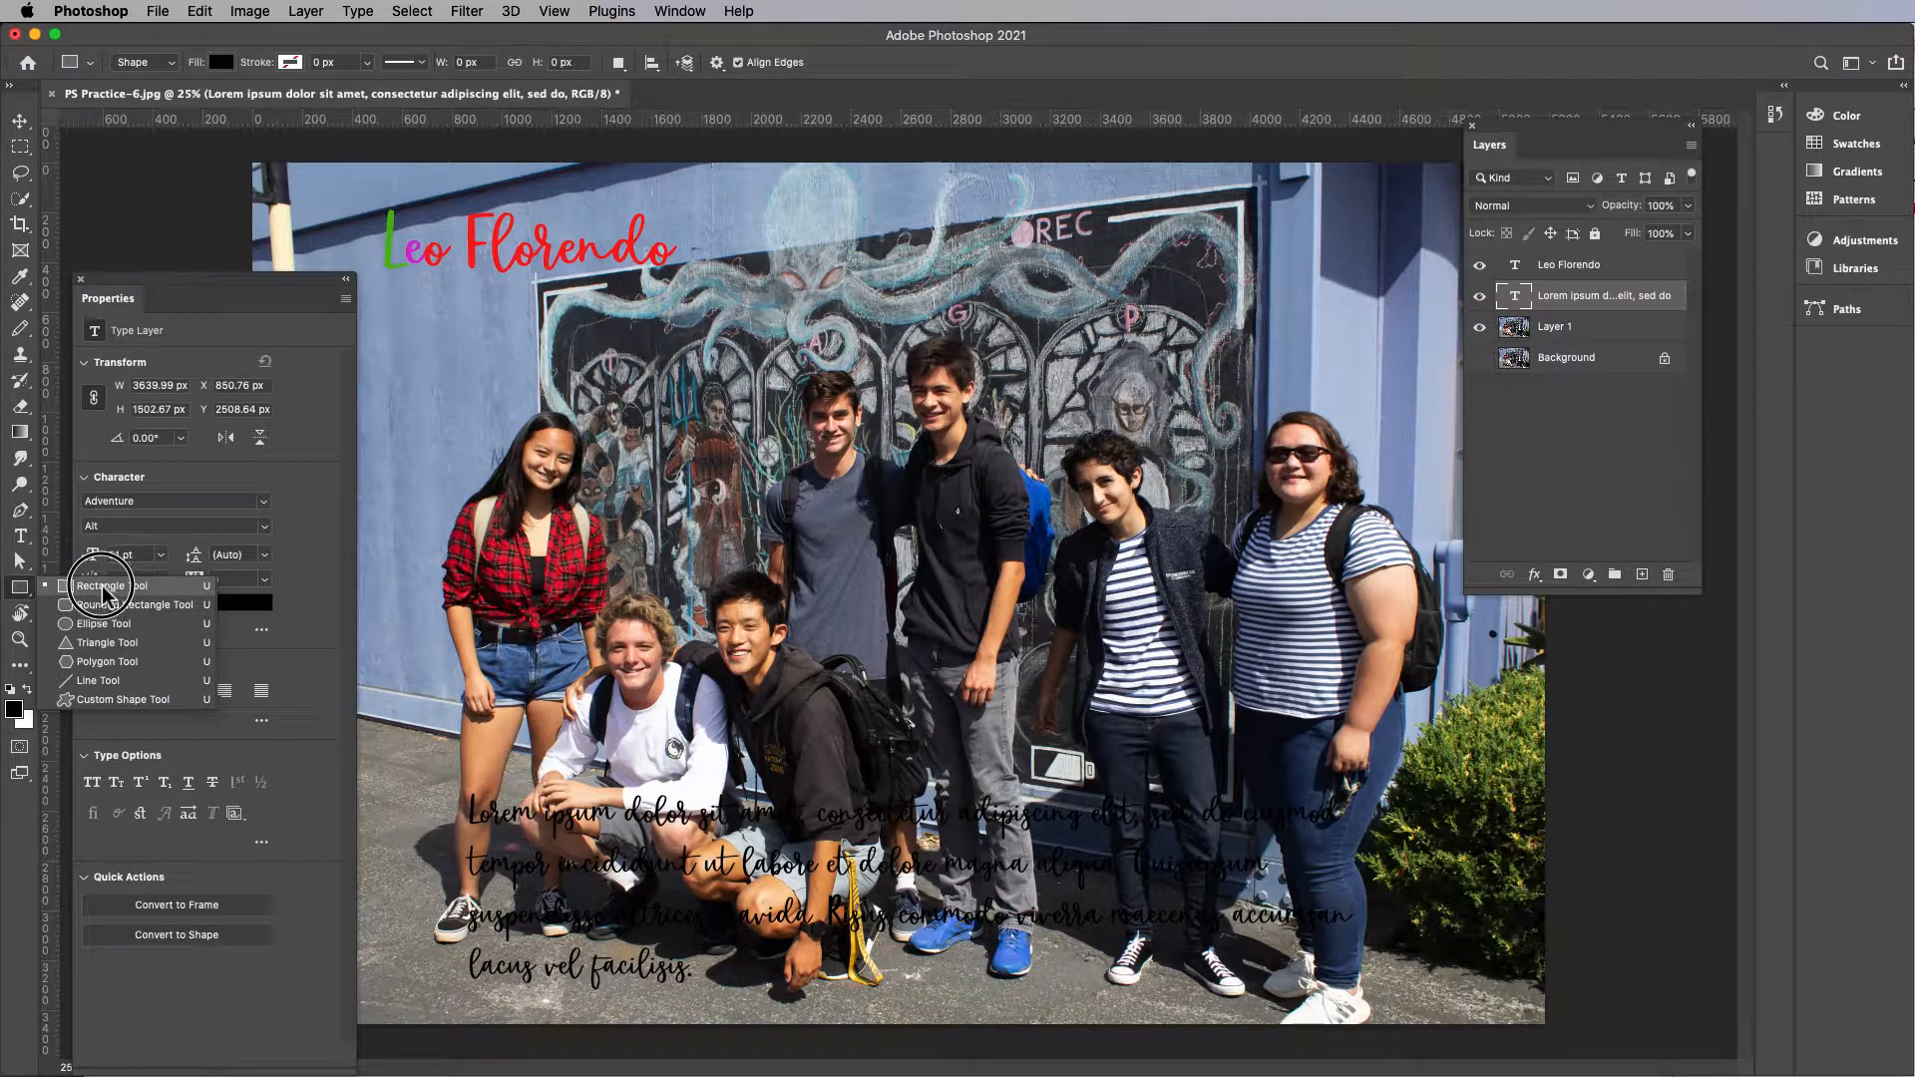
left_click(120, 605)
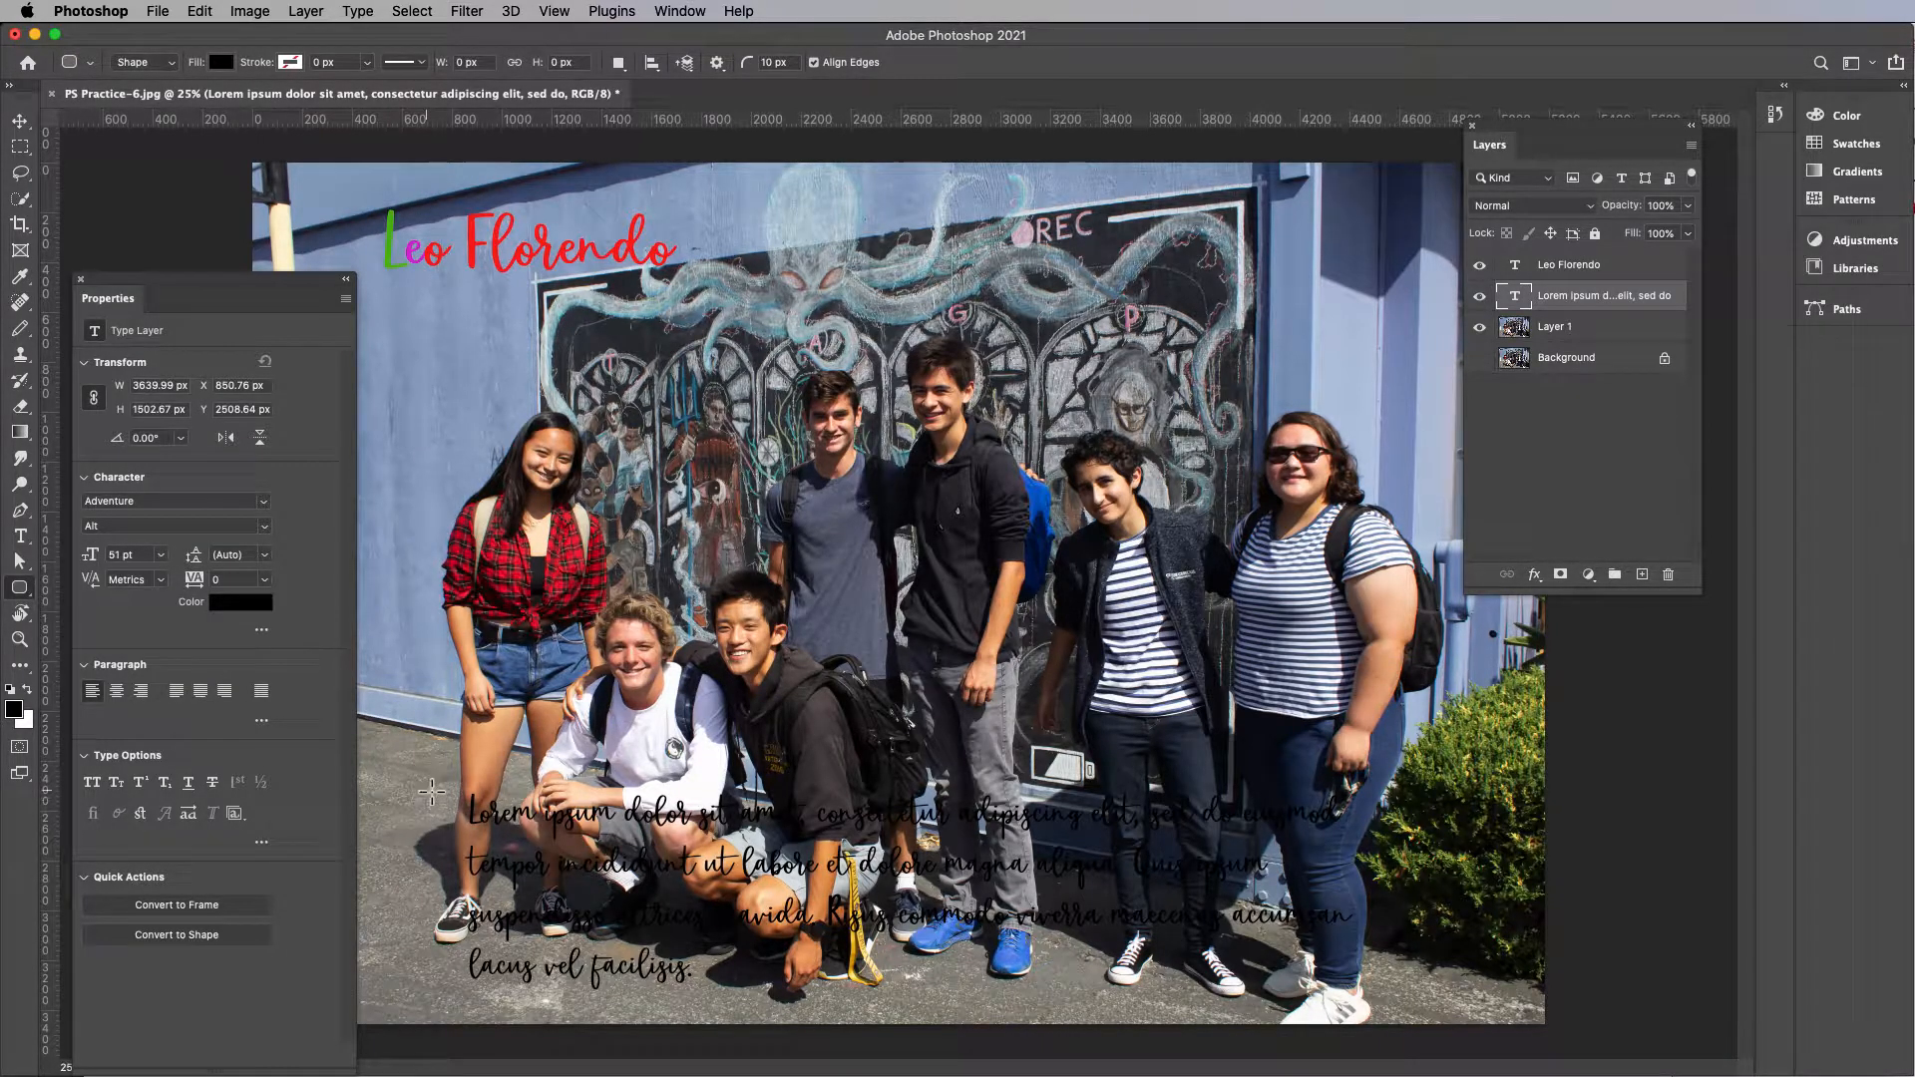
left_click_drag(439, 763, 1393, 1003)
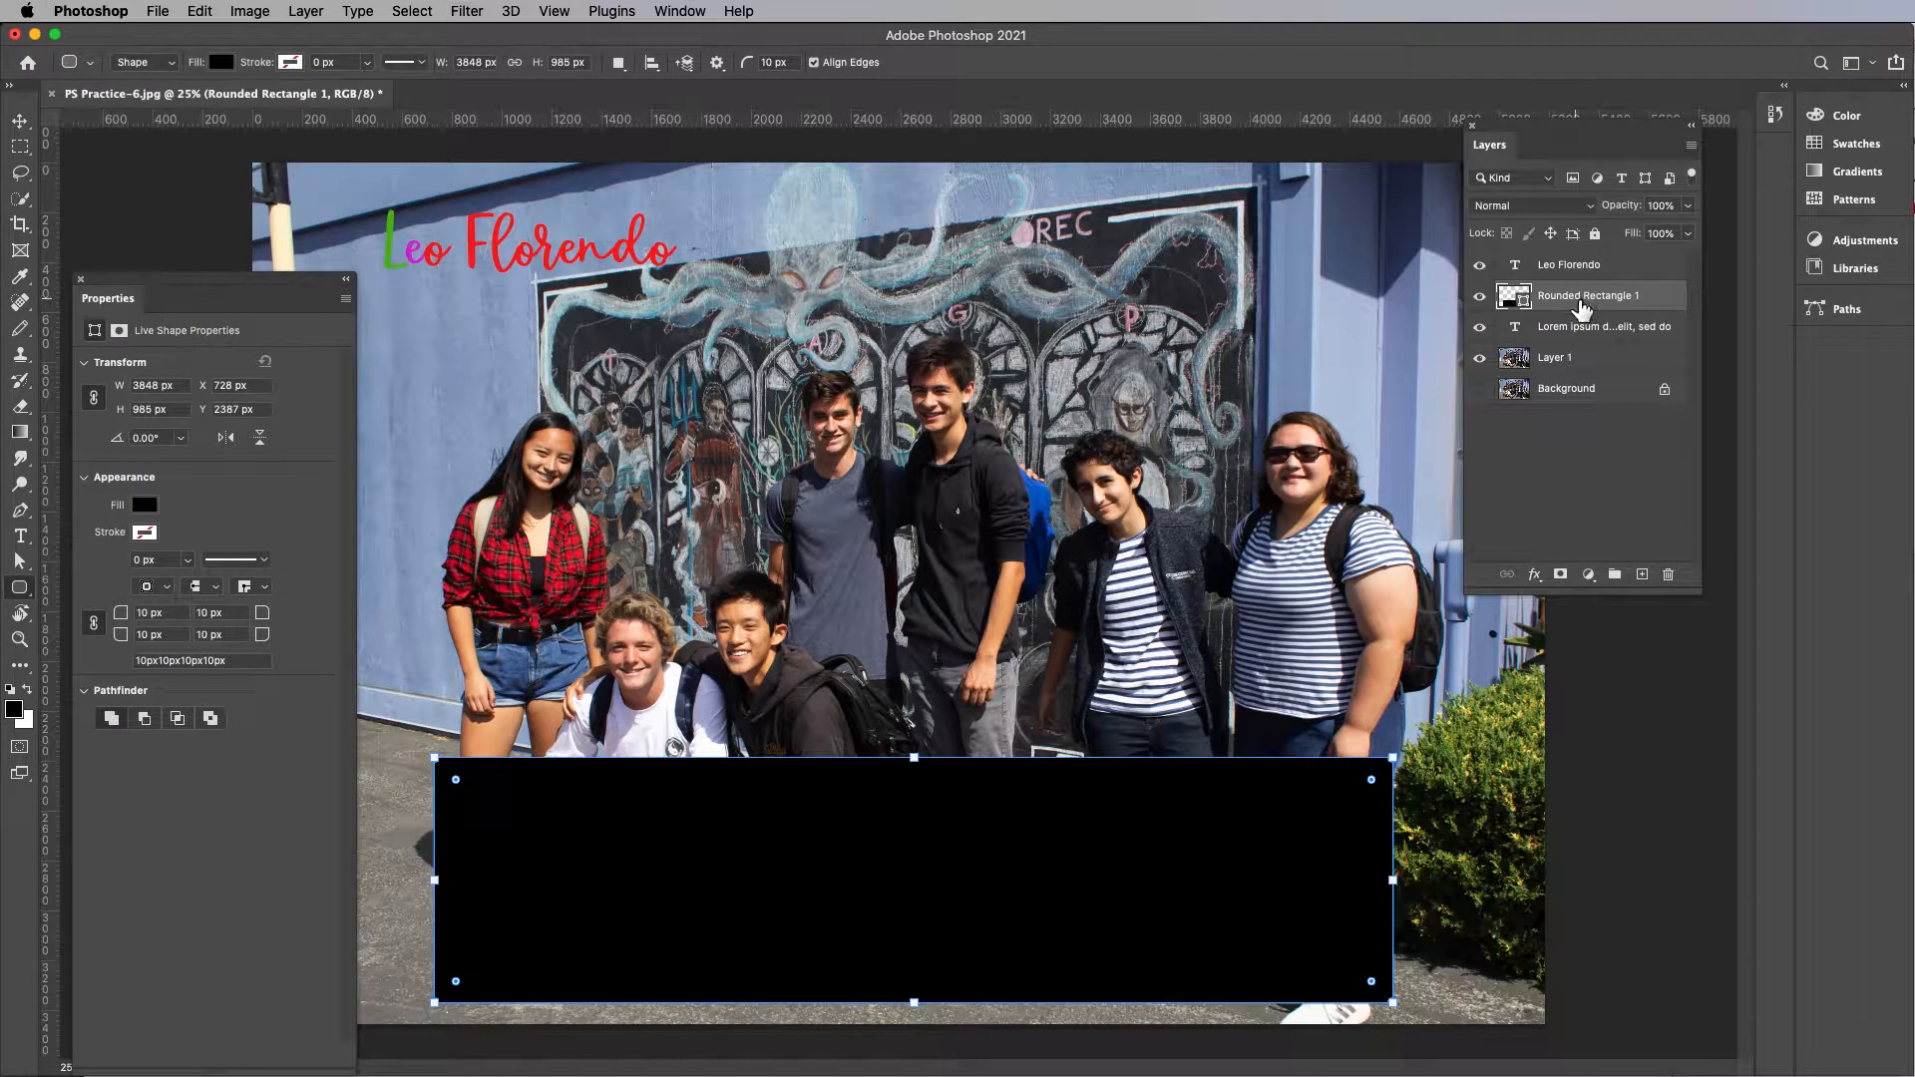
left_click_drag(1580, 309, 1578, 347)
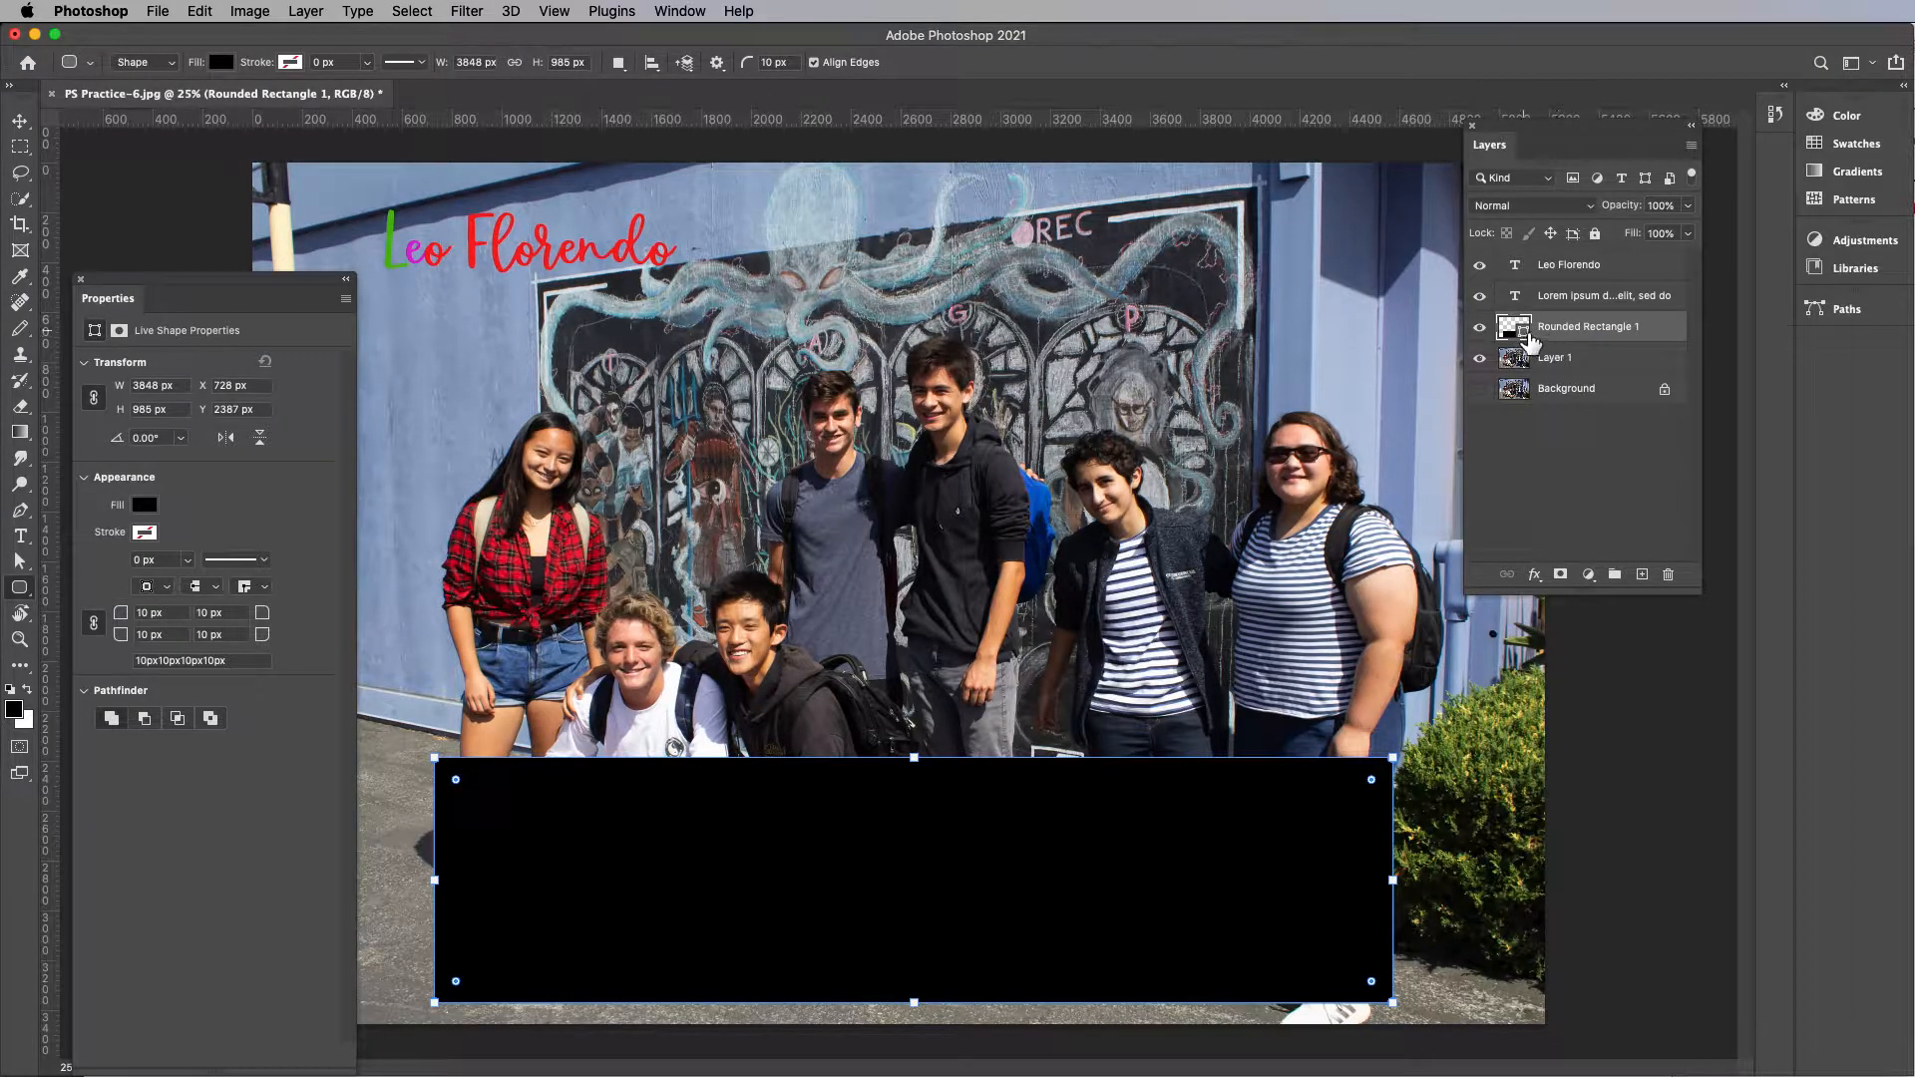
Step: Change the rounded rectangle's fill color to white (ffffff)
double_click(1529, 342)
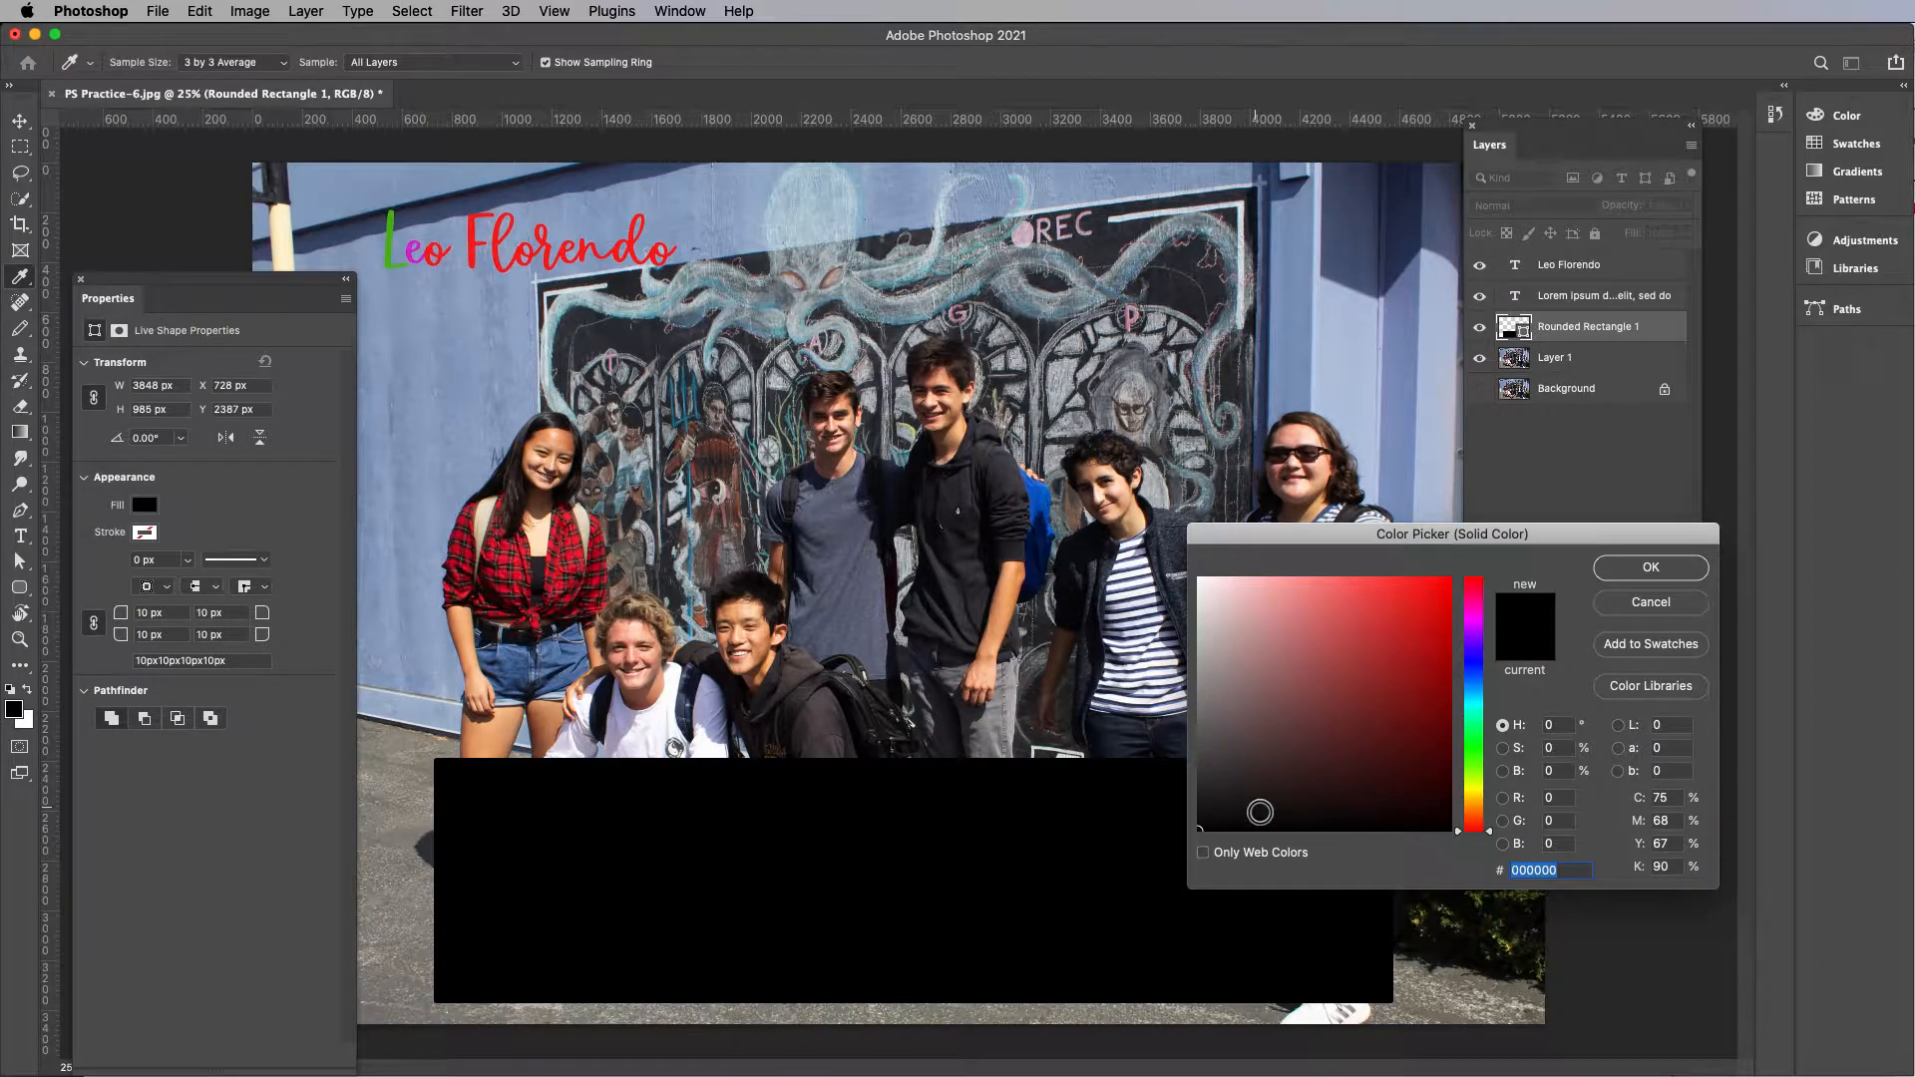
left_click_drag(1260, 812, 1190, 564)
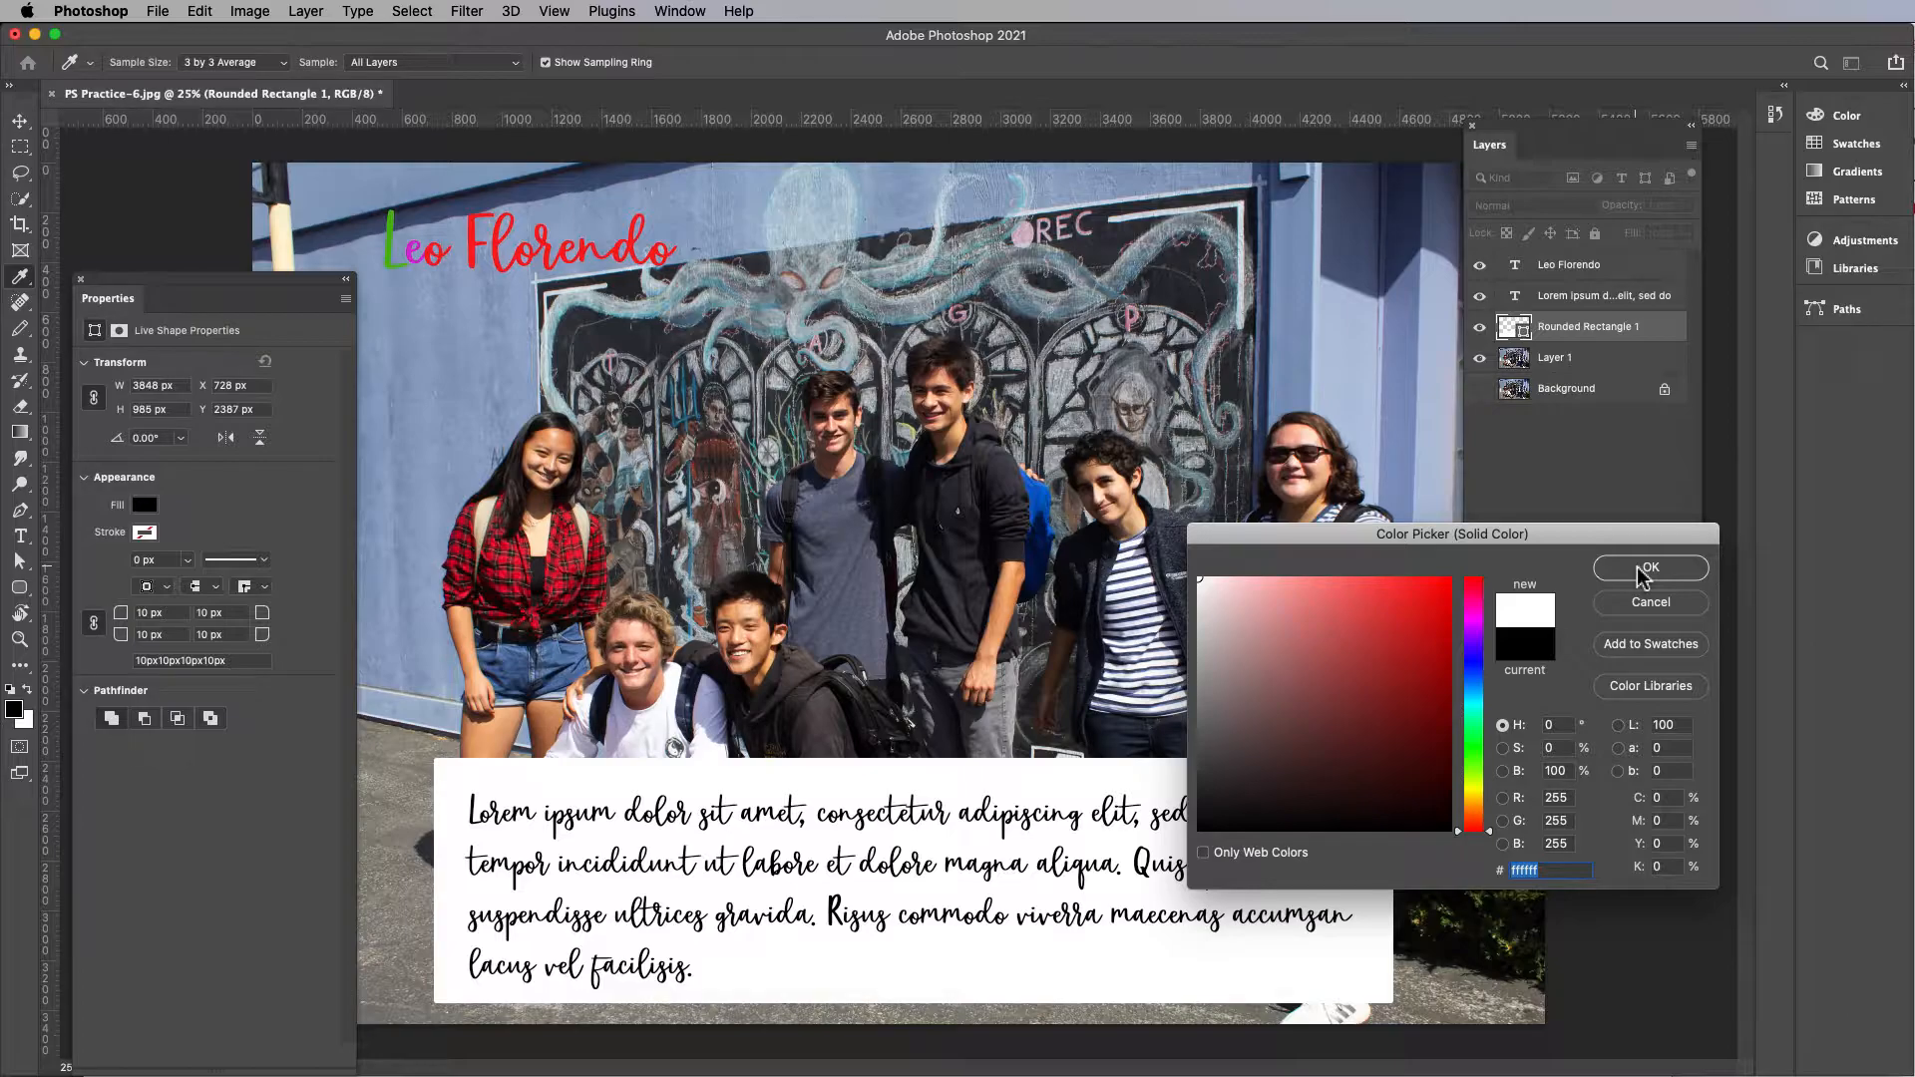
left_click_drag(1259, 629, 1187, 558)
left_click(1643, 577)
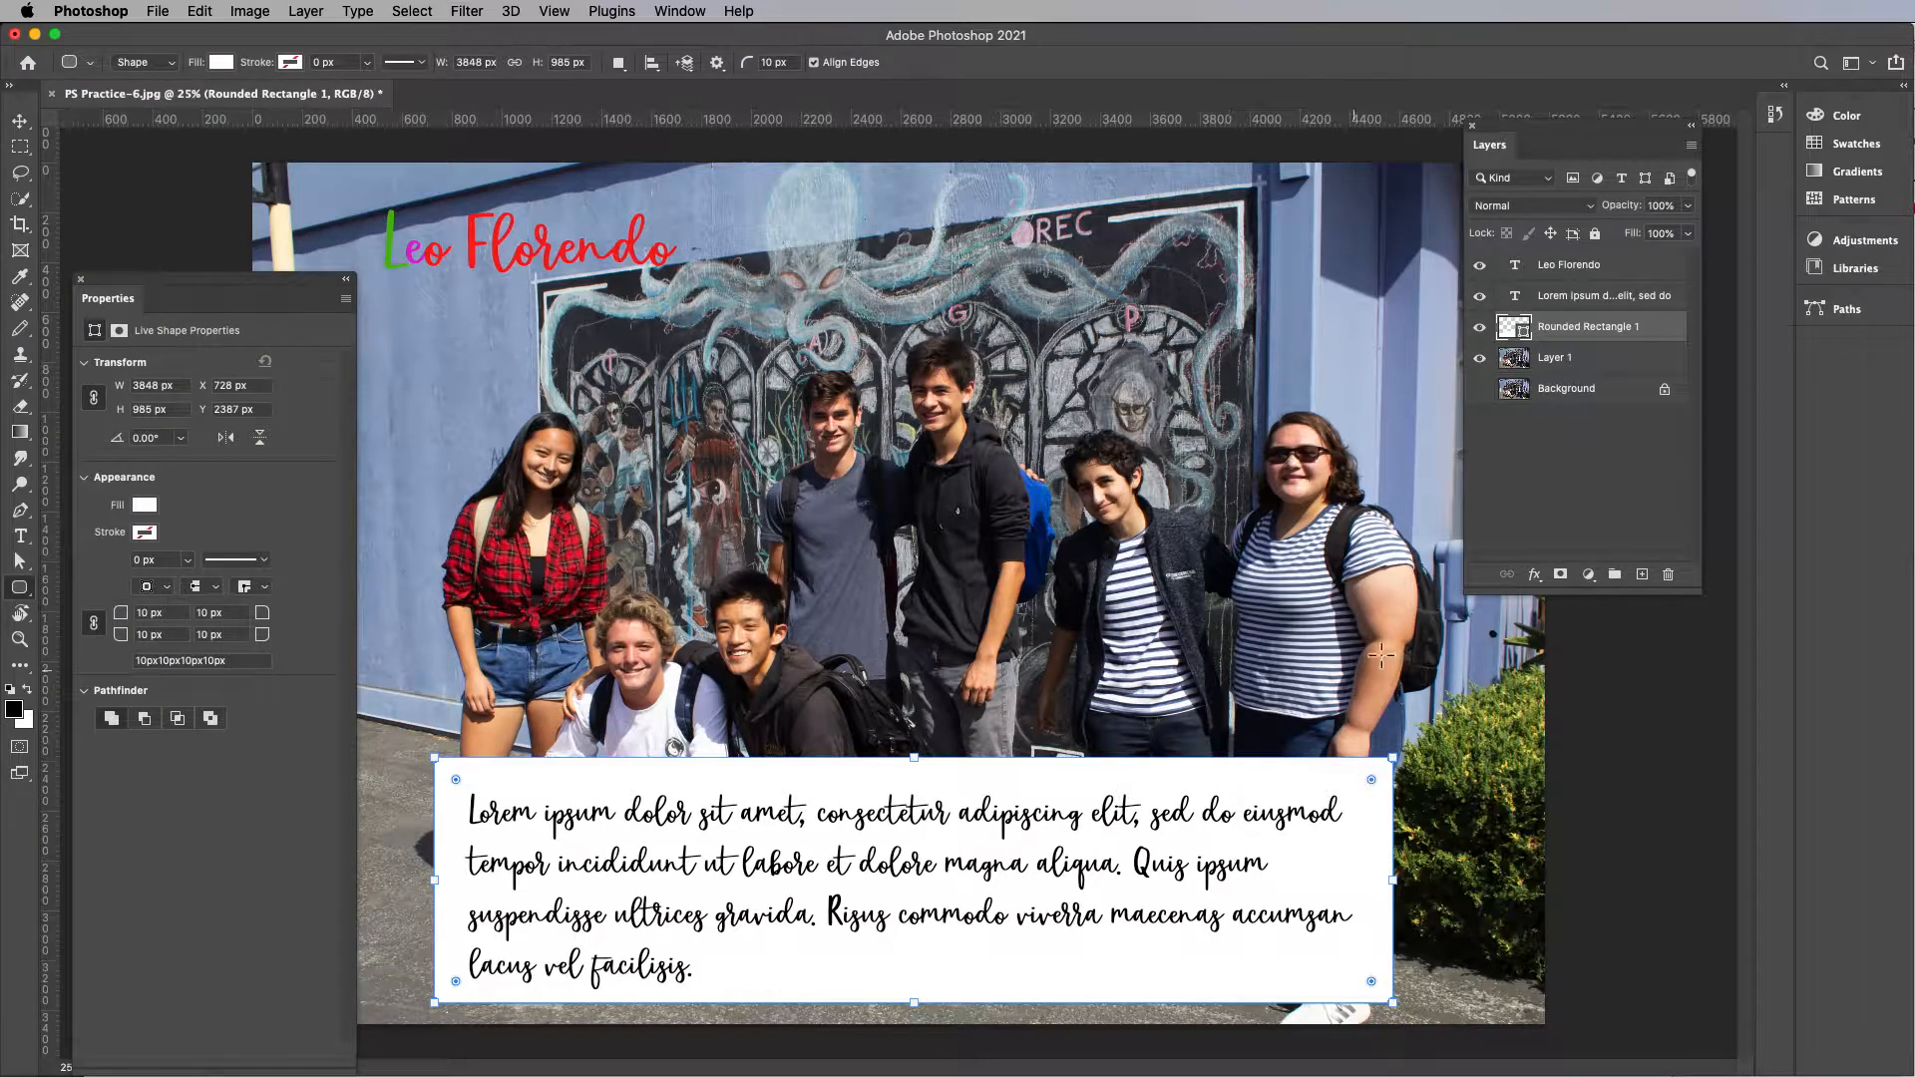
Step: Try the rounded rectangle layer above the paragraph and below Layer 1, returning it between the paragraph and the photo
left_click(1576, 300)
left_click_drag(1562, 341, 1582, 302)
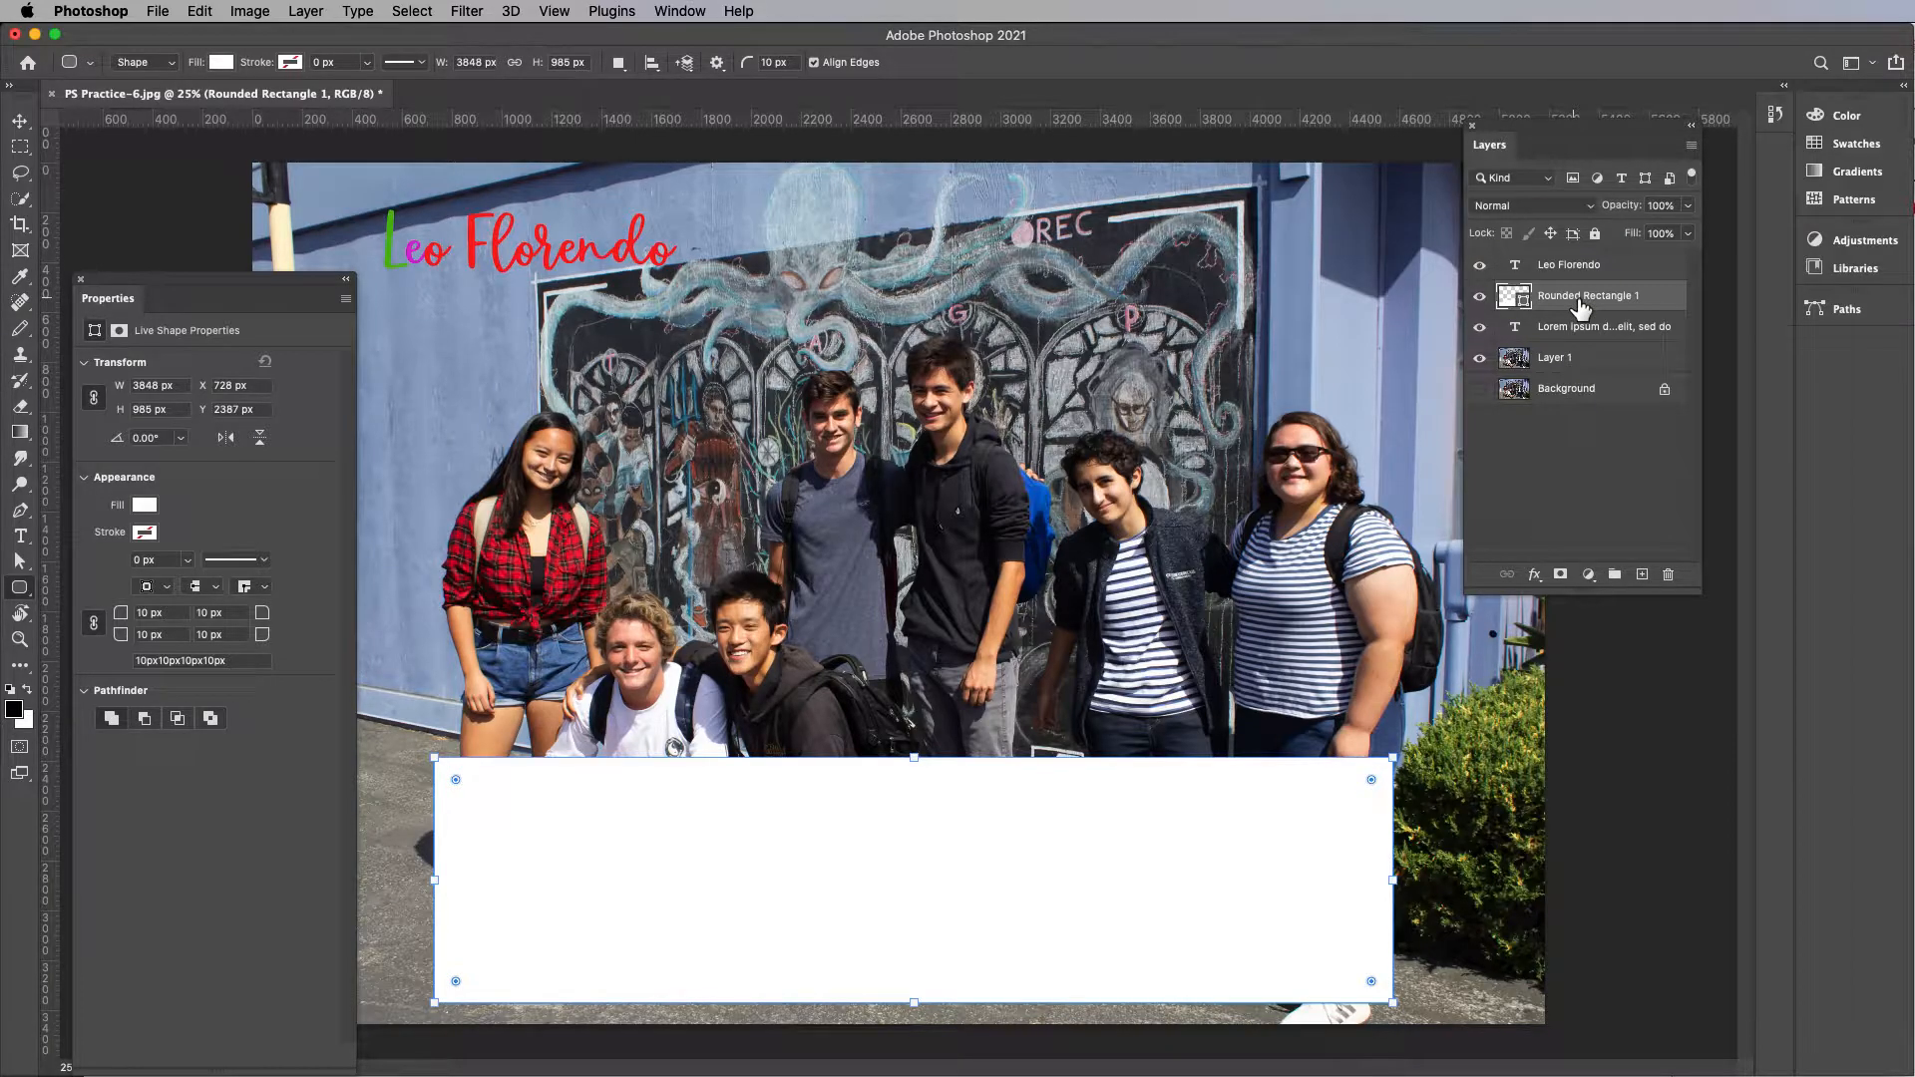
left_click_drag(1574, 304, 1566, 375)
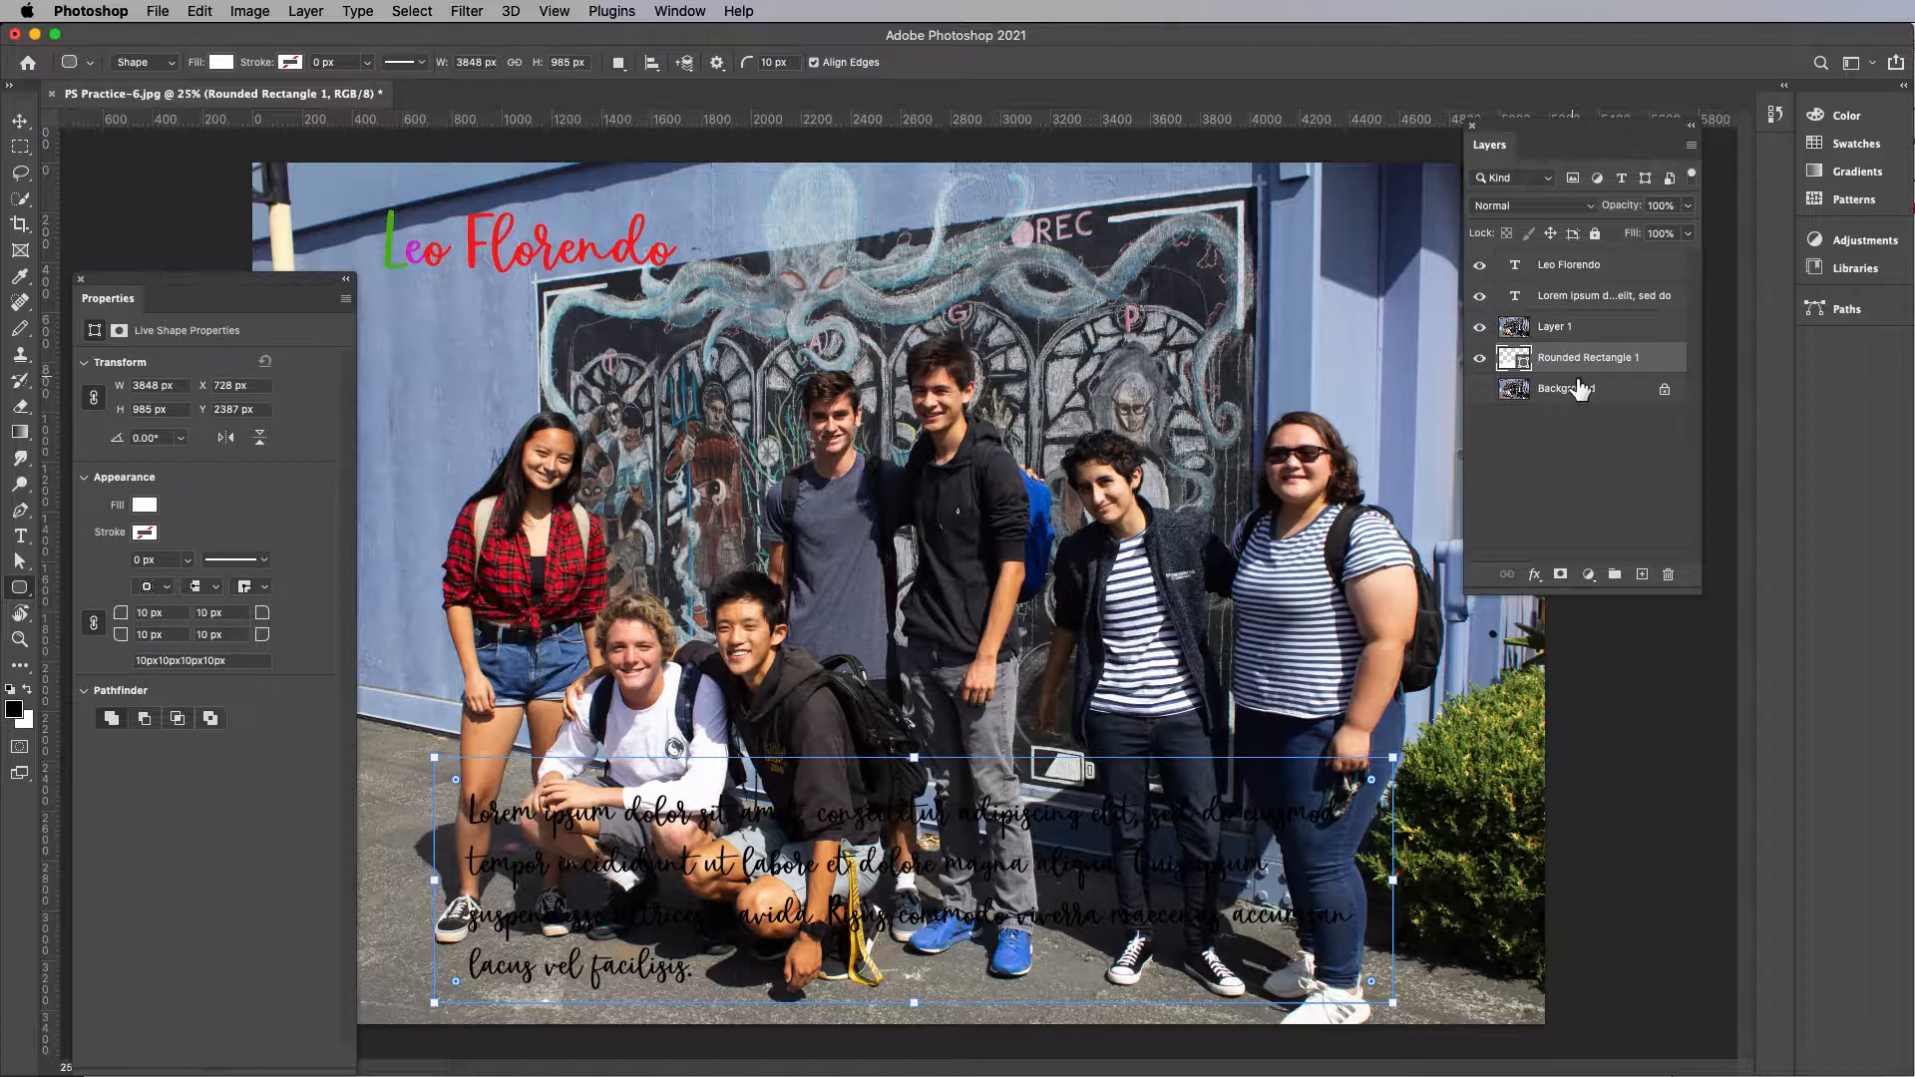
left_click_drag(1561, 355, 1555, 321)
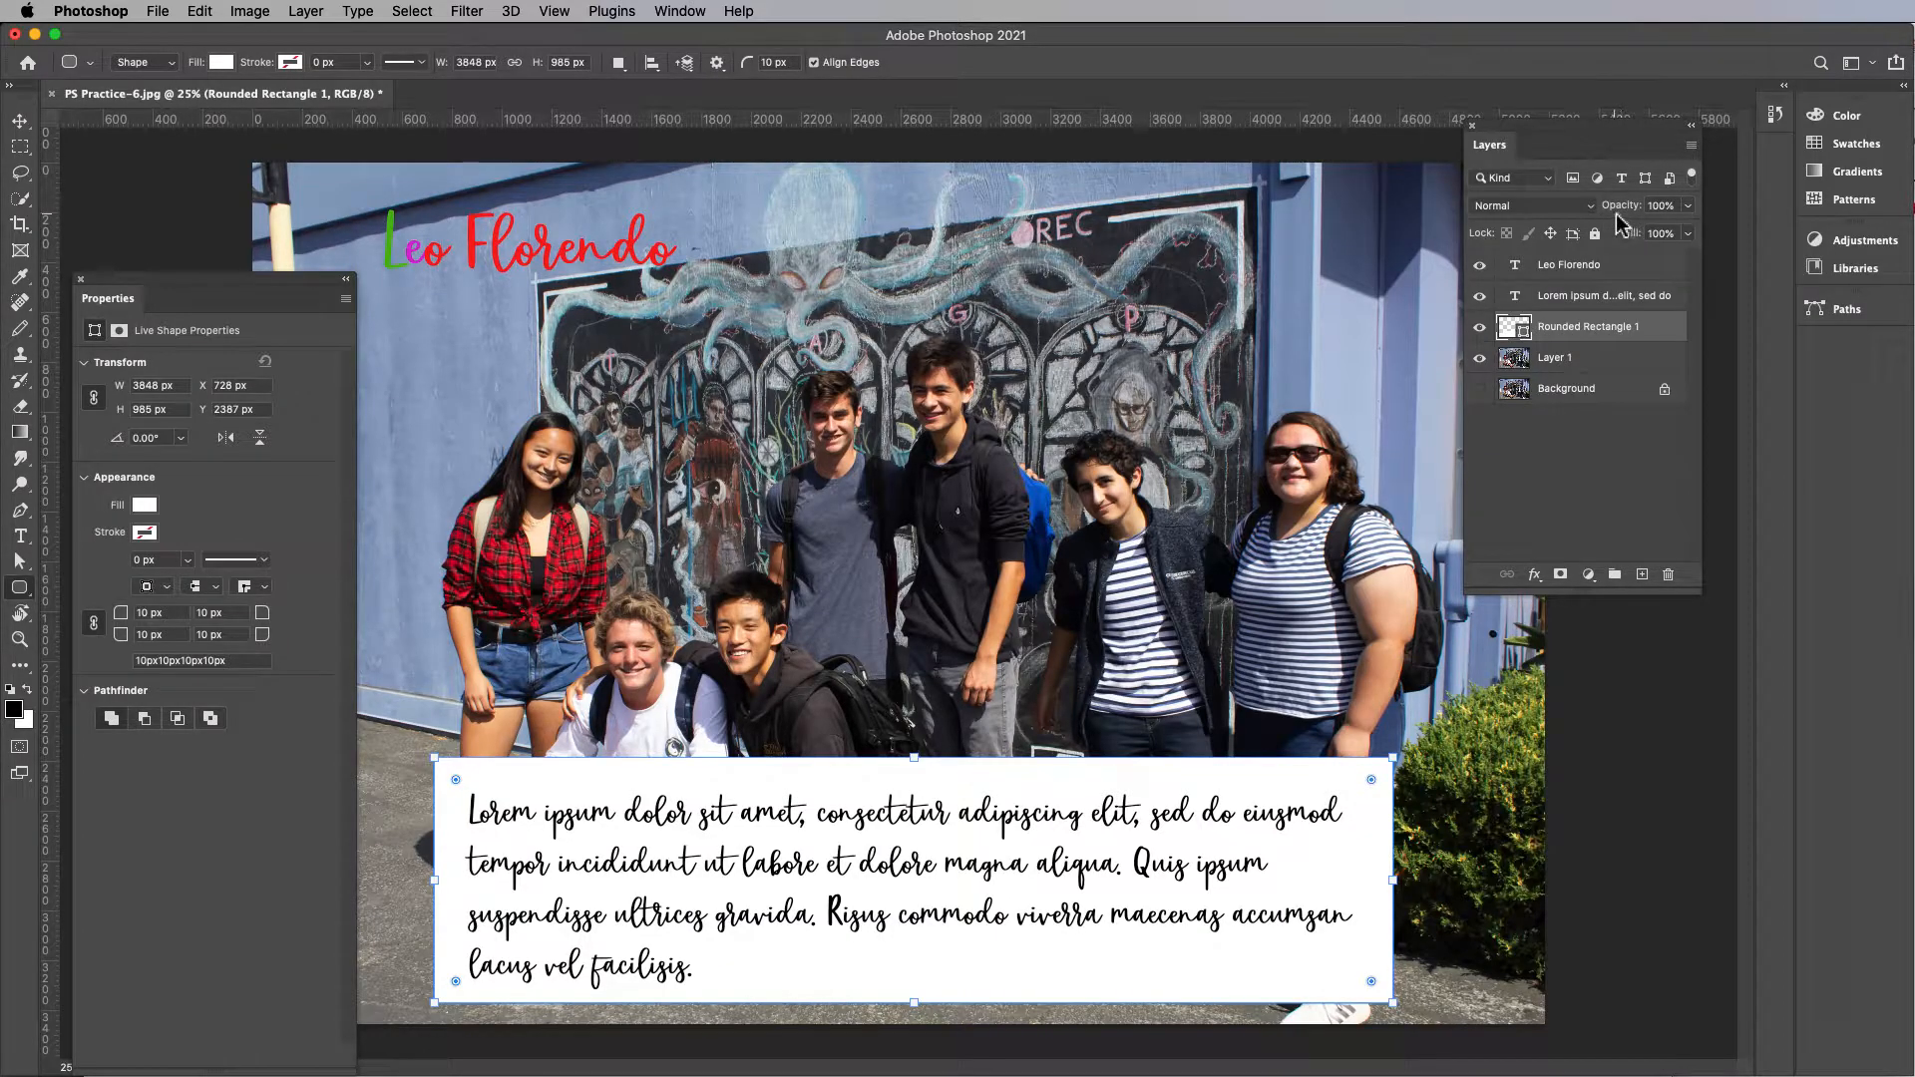
Step: Lower the rounded rectangle layer's opacity to 67%
left_click(1688, 206)
left_click_drag(1686, 232, 1665, 230)
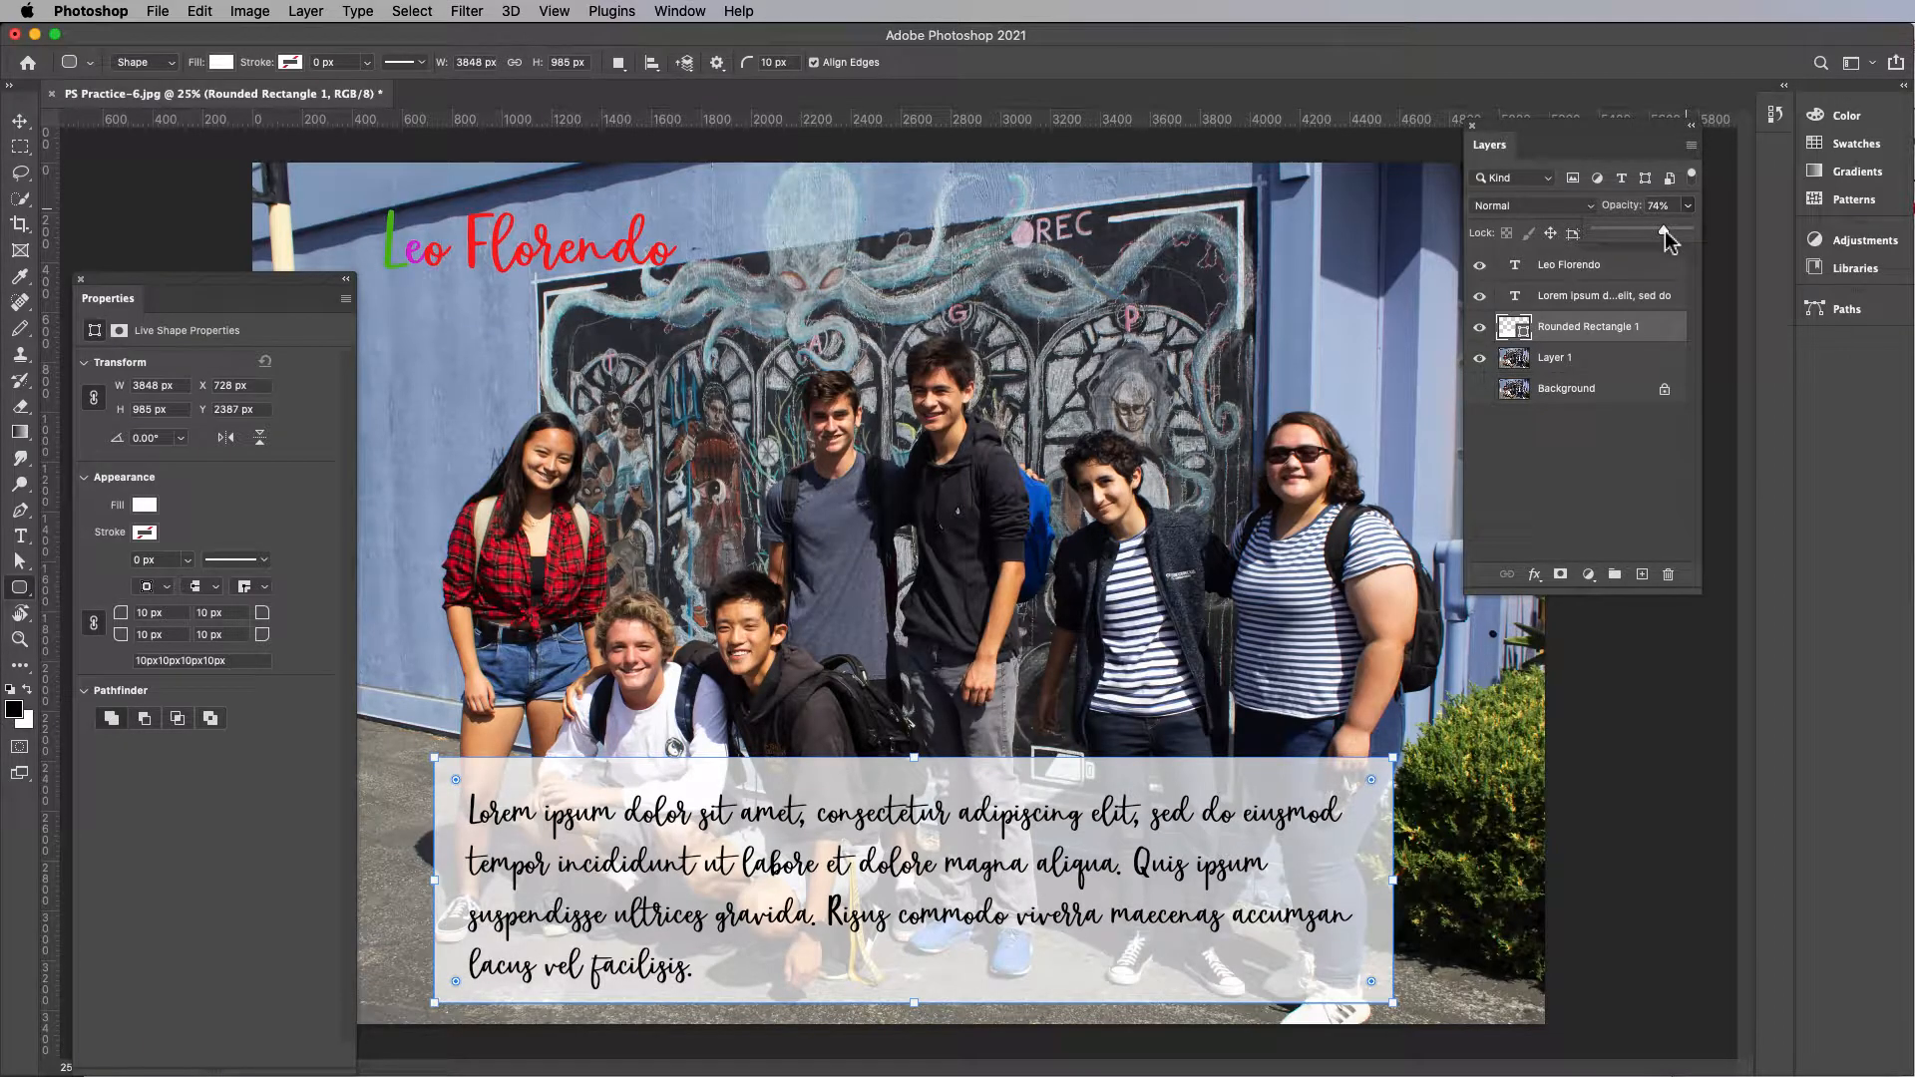
mouse_move(1660, 230)
left_mouse_down()
mouse_move(1618, 232)
mouse_move(1660, 230)
left_mouse_up()
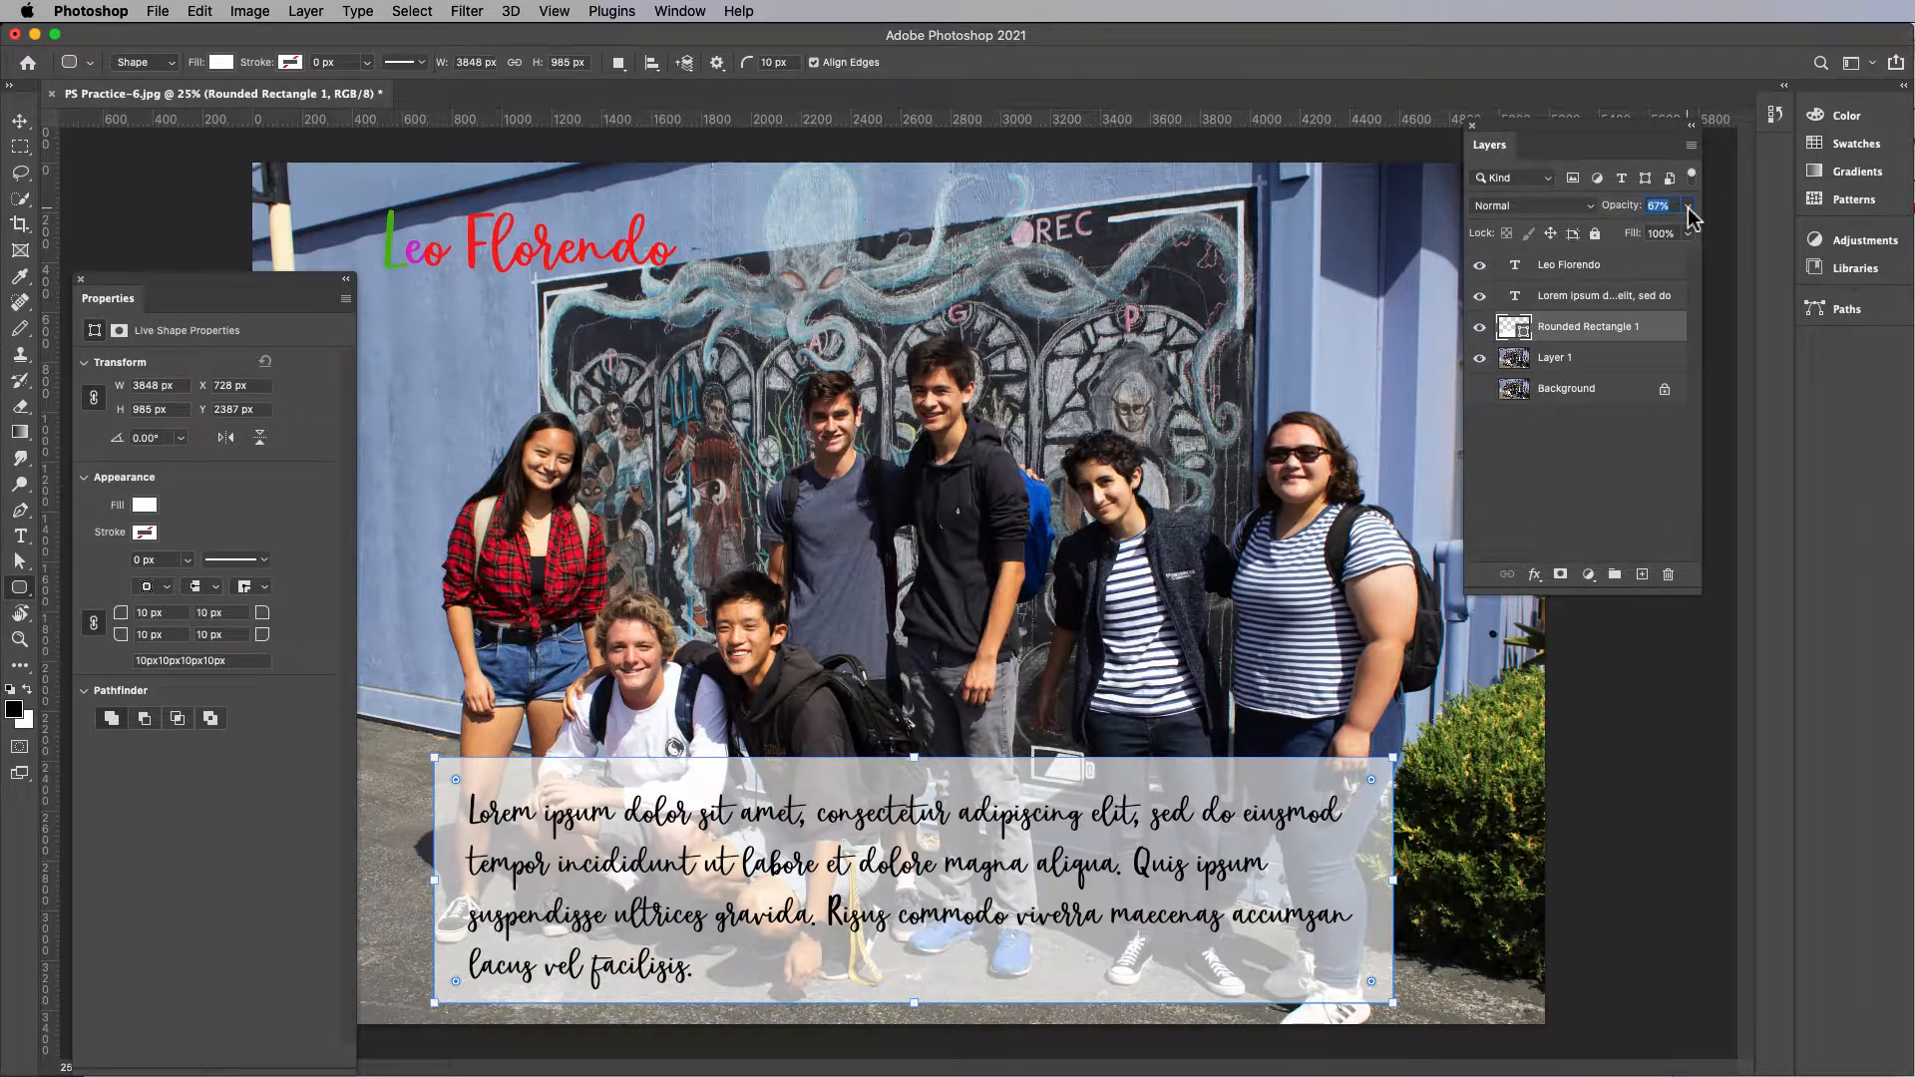
Step: Reselect the rounded rectangle layer and set its opacity to 70%
left_click(1602, 360)
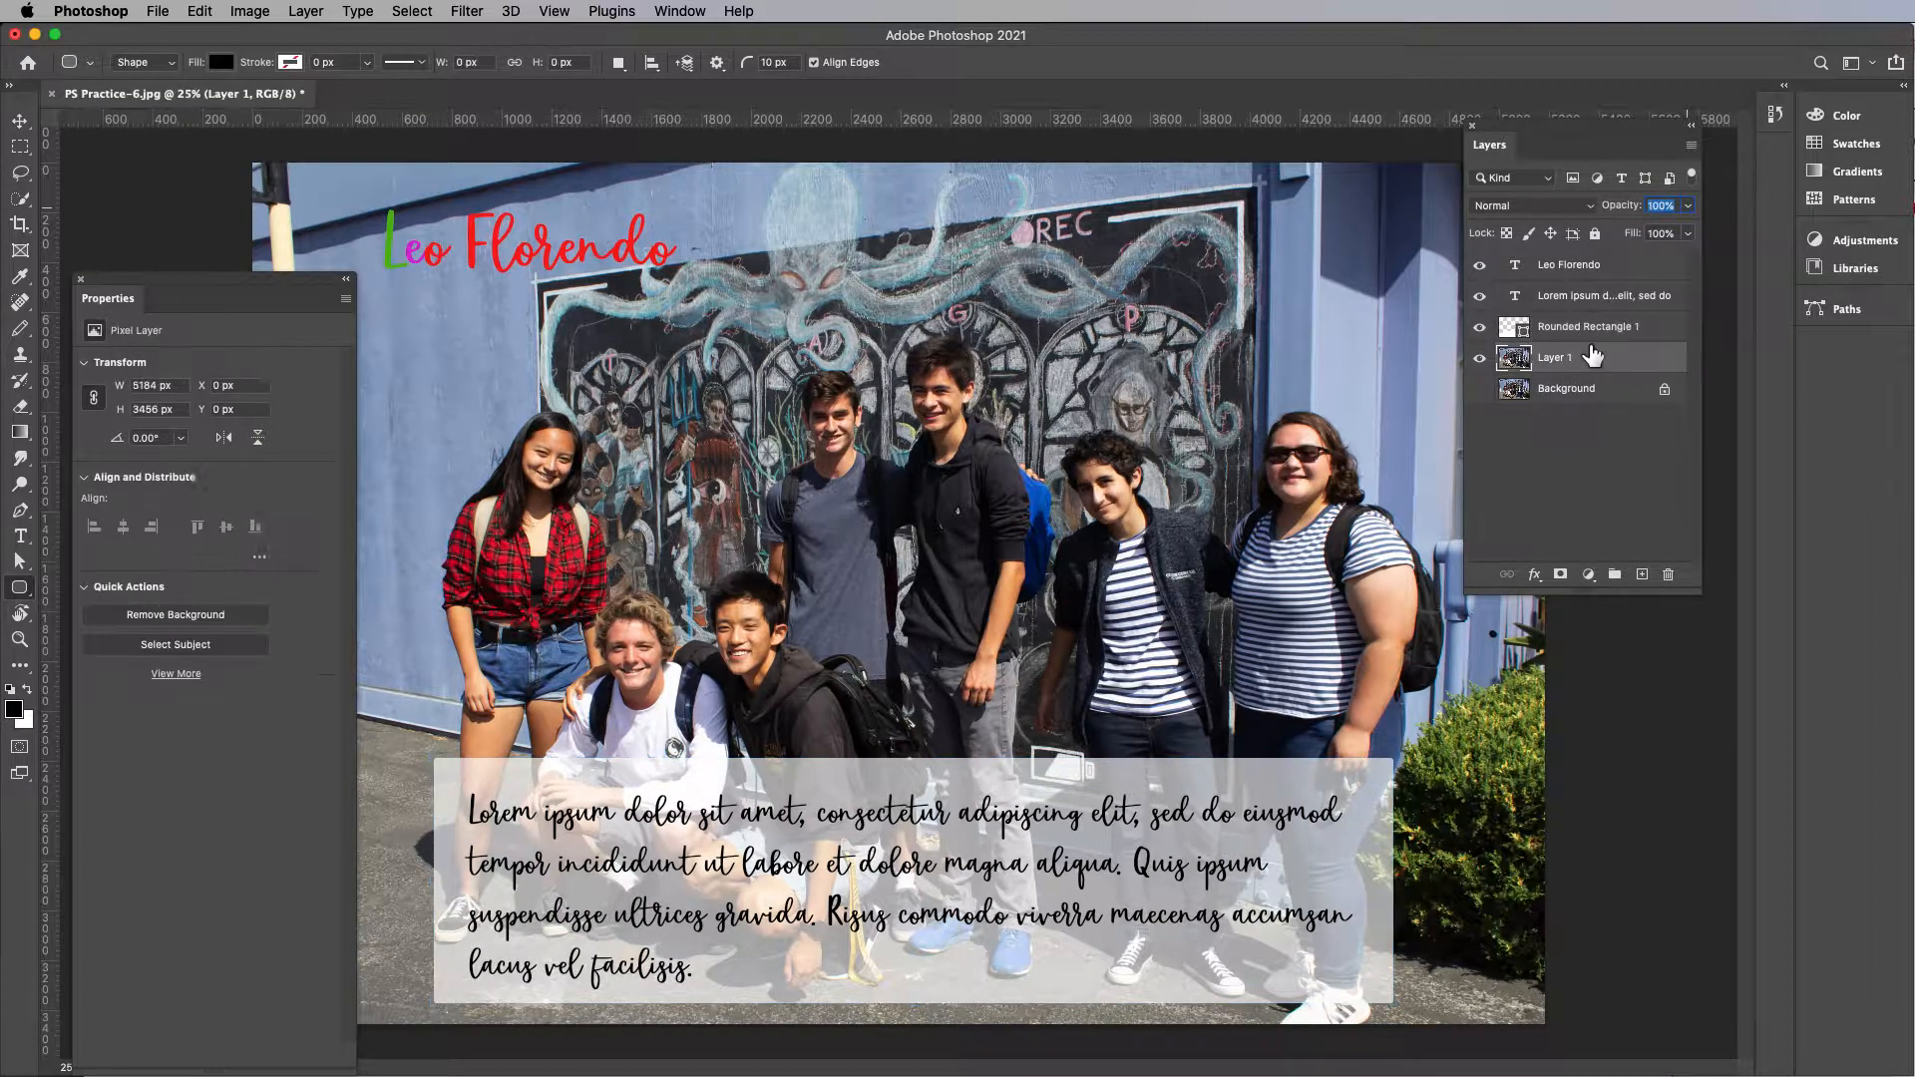
left_click(1566, 329)
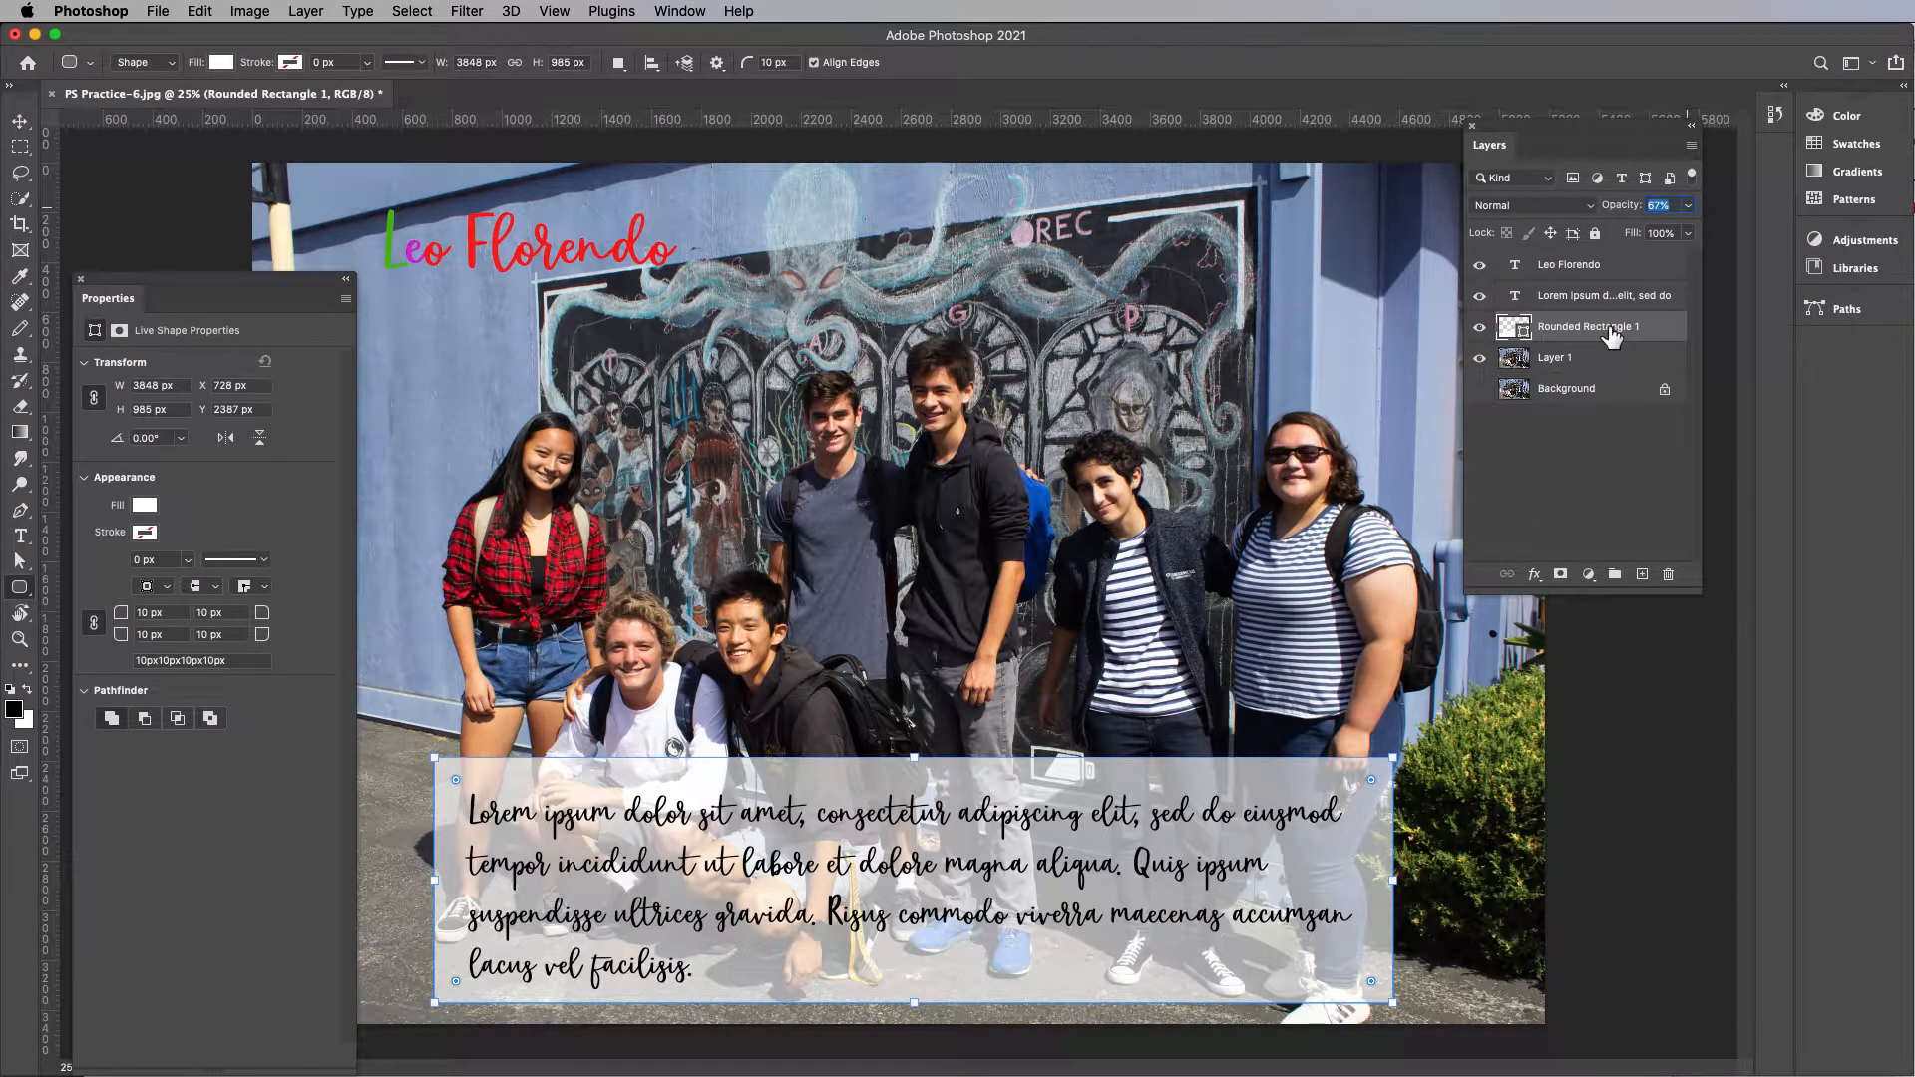
type("7")
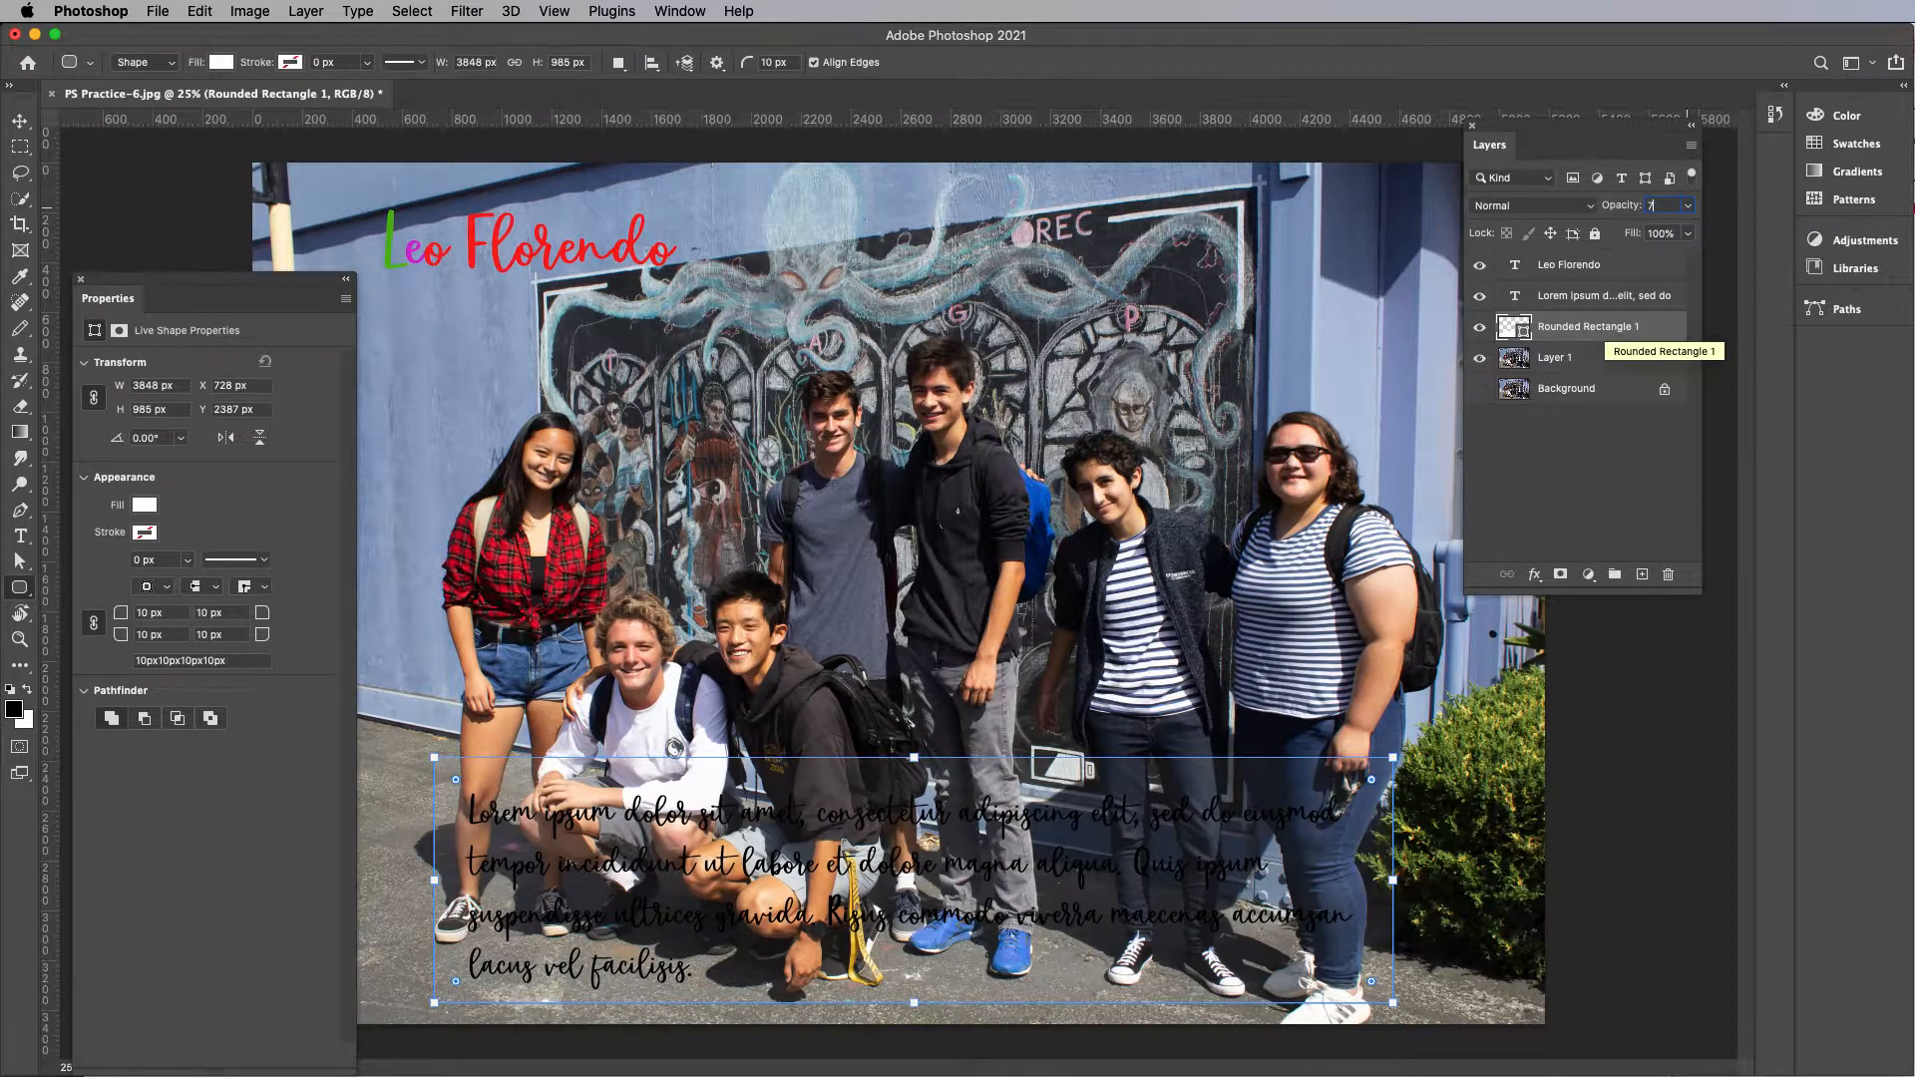
type("0")
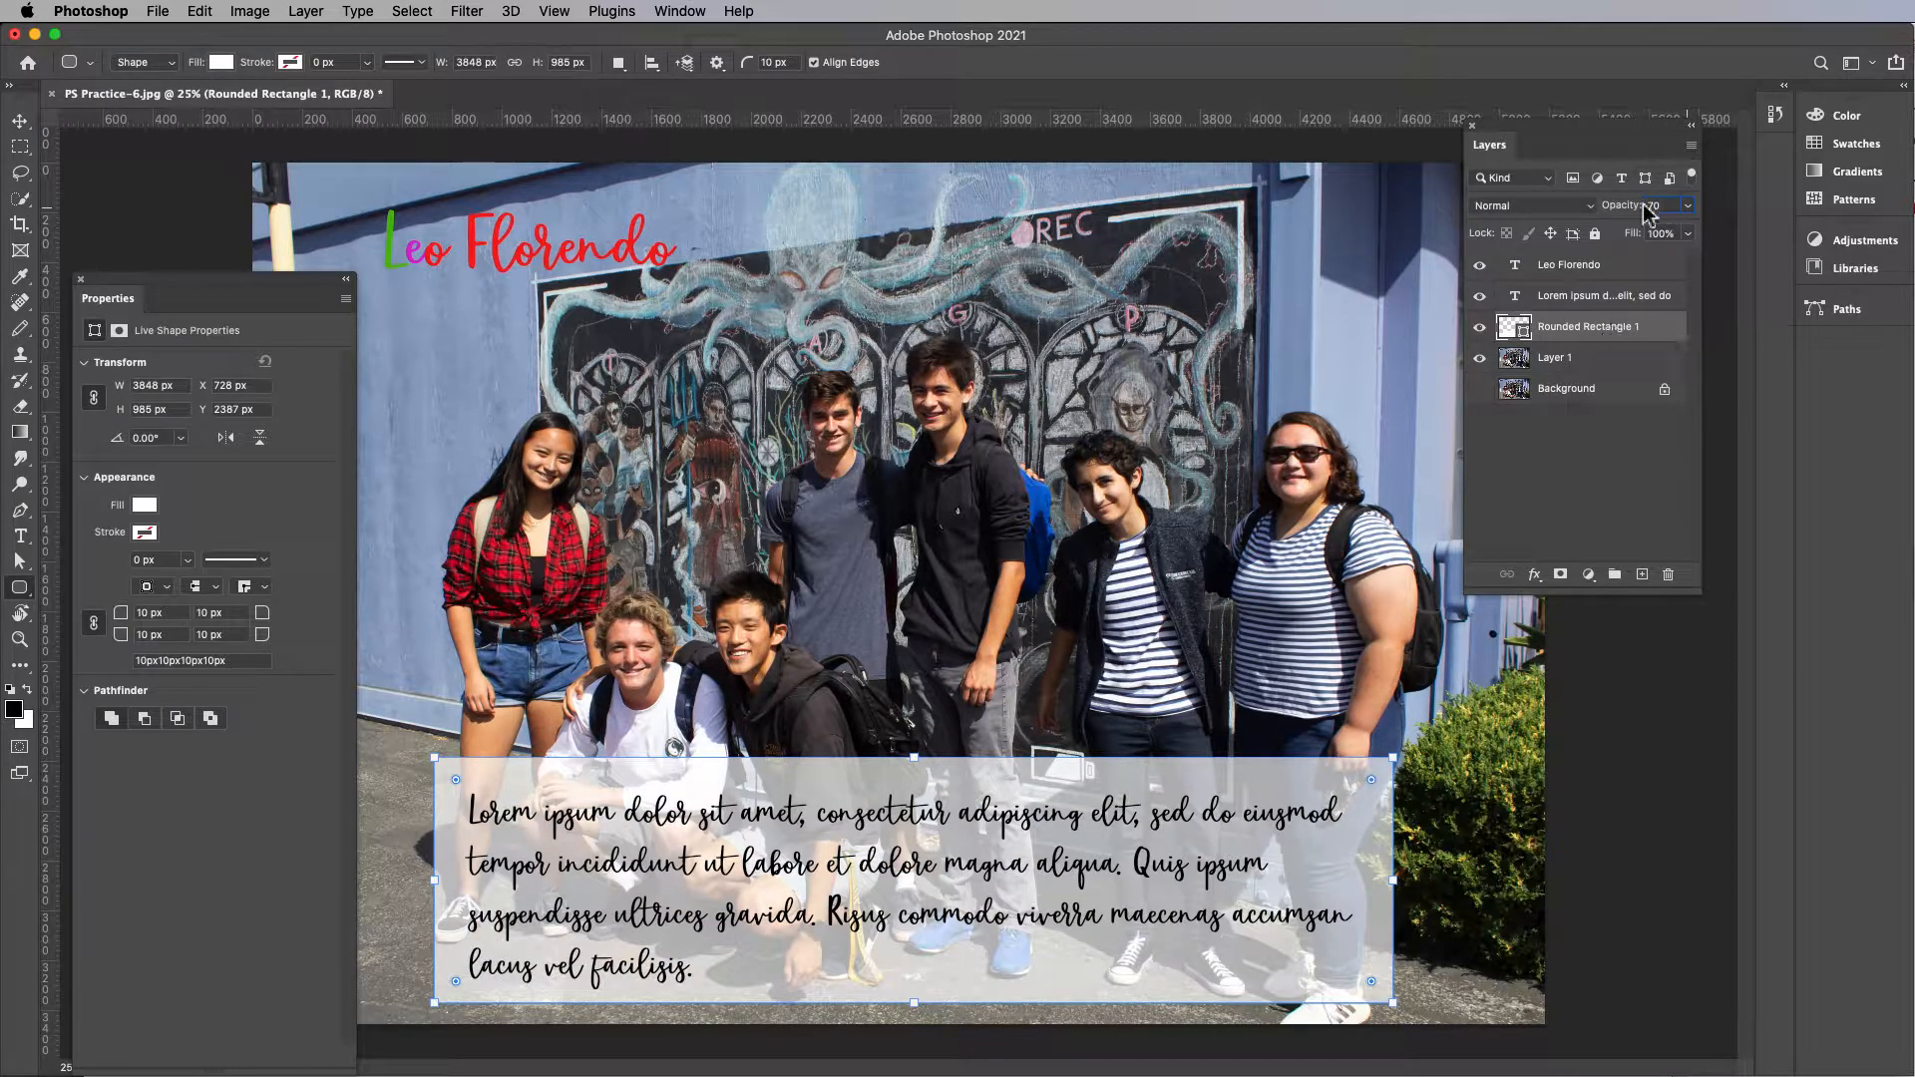
Step: Try opacities of 100%, 40% and 90% on the rounded rectangle layer
left_click(1568, 388)
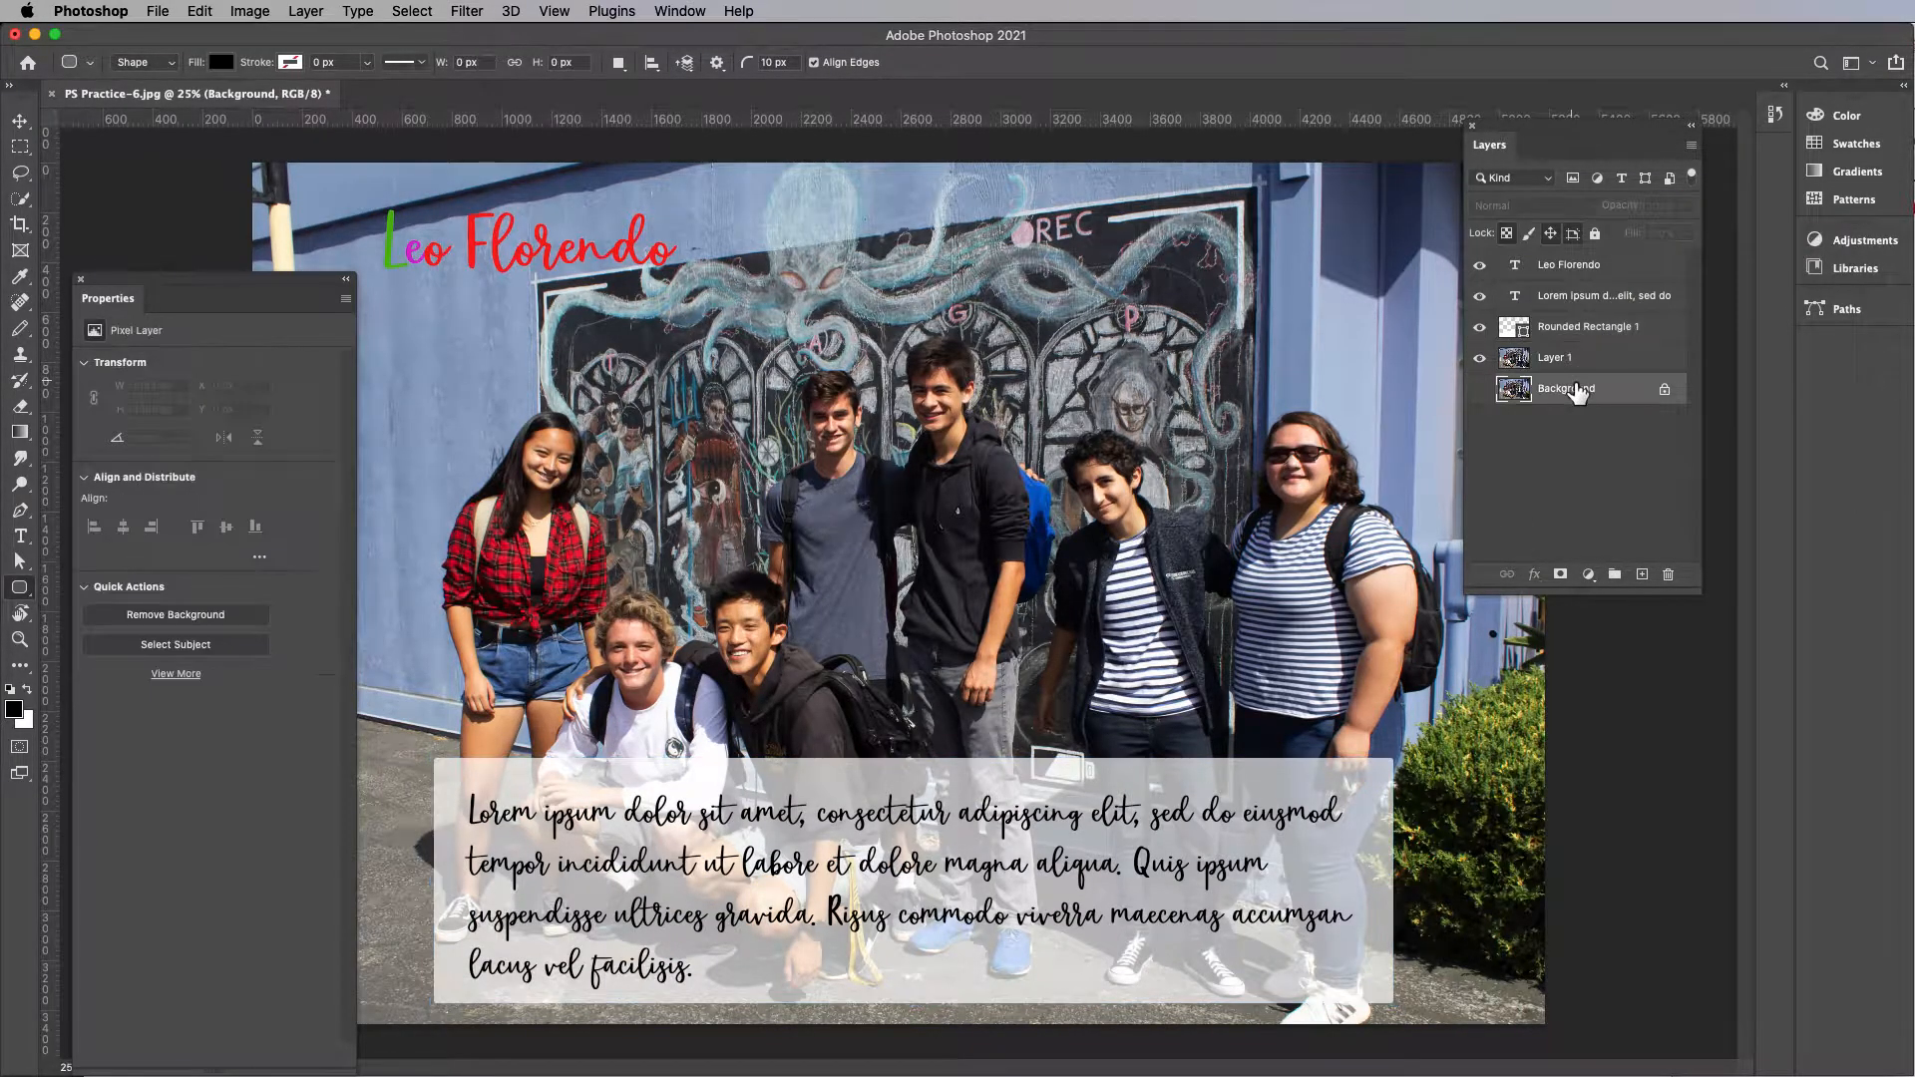
left_click(1558, 337)
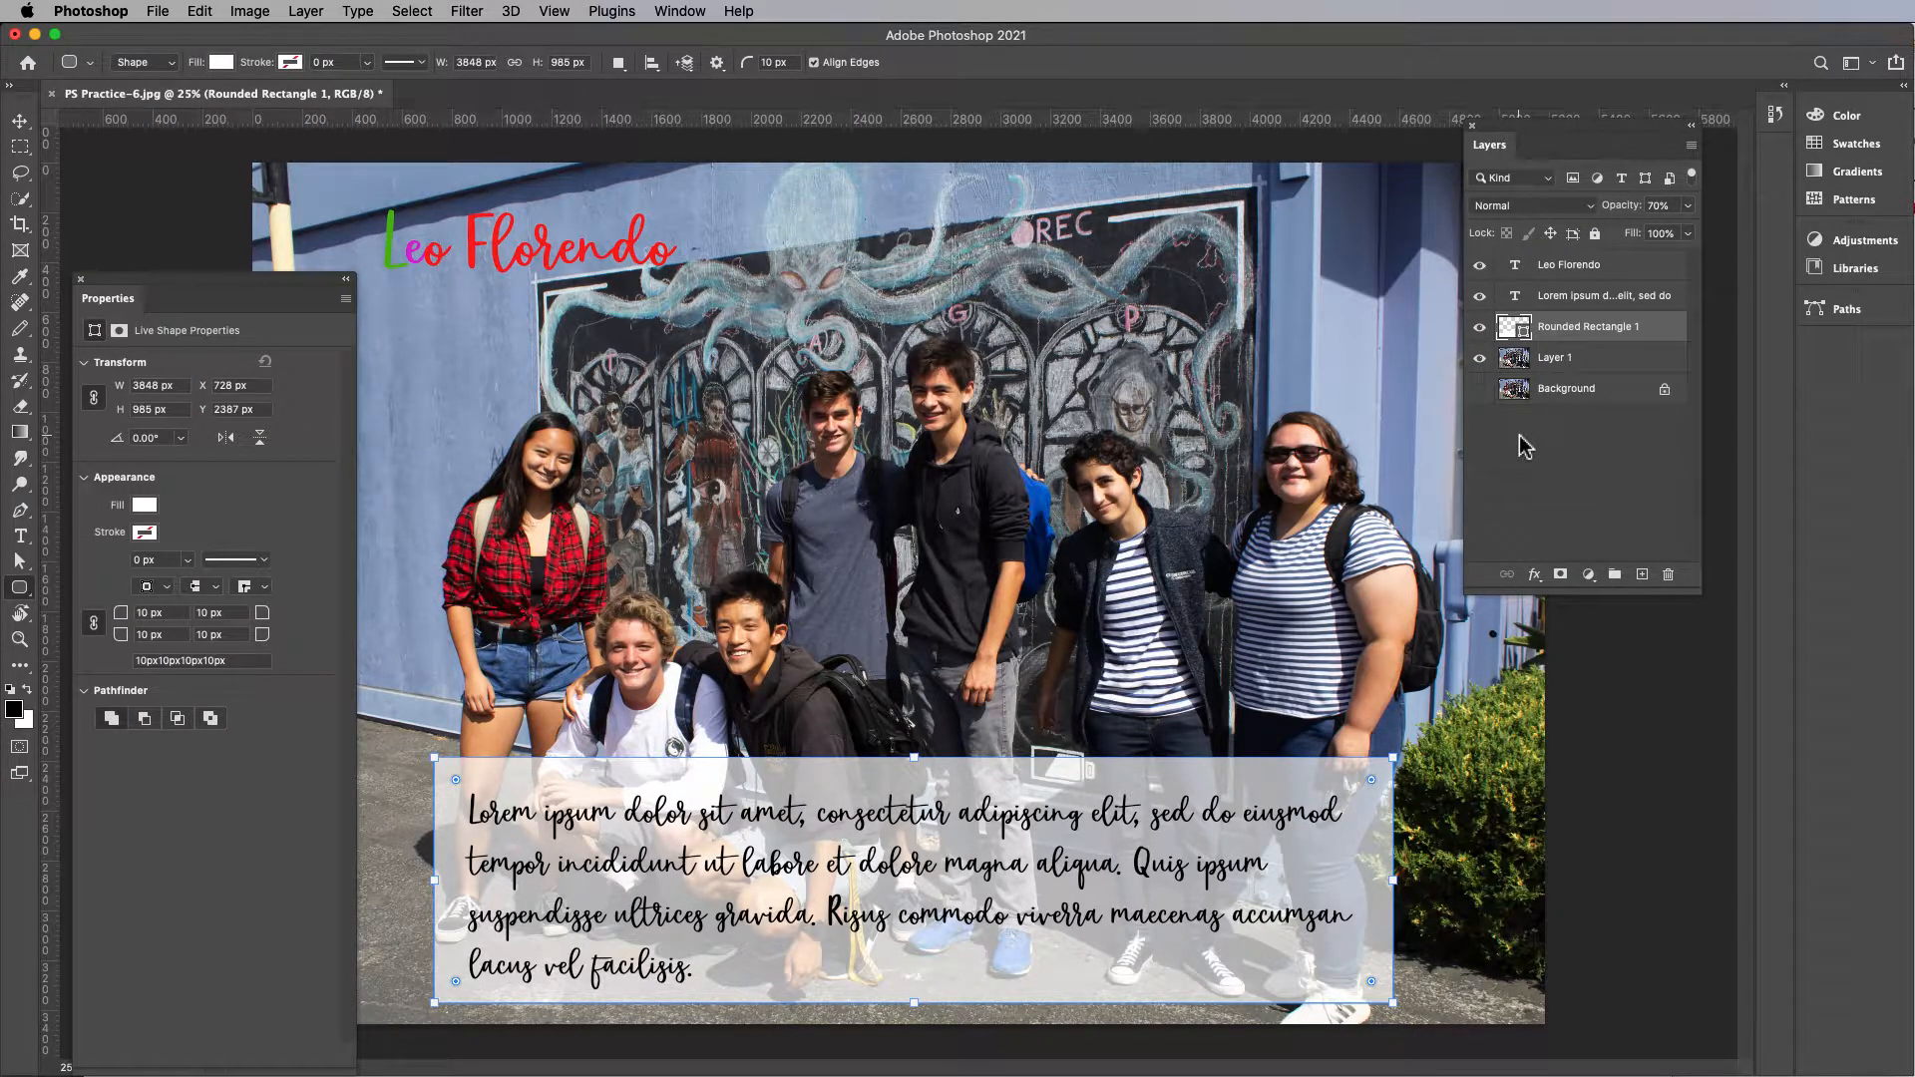
key("4")
key("0")
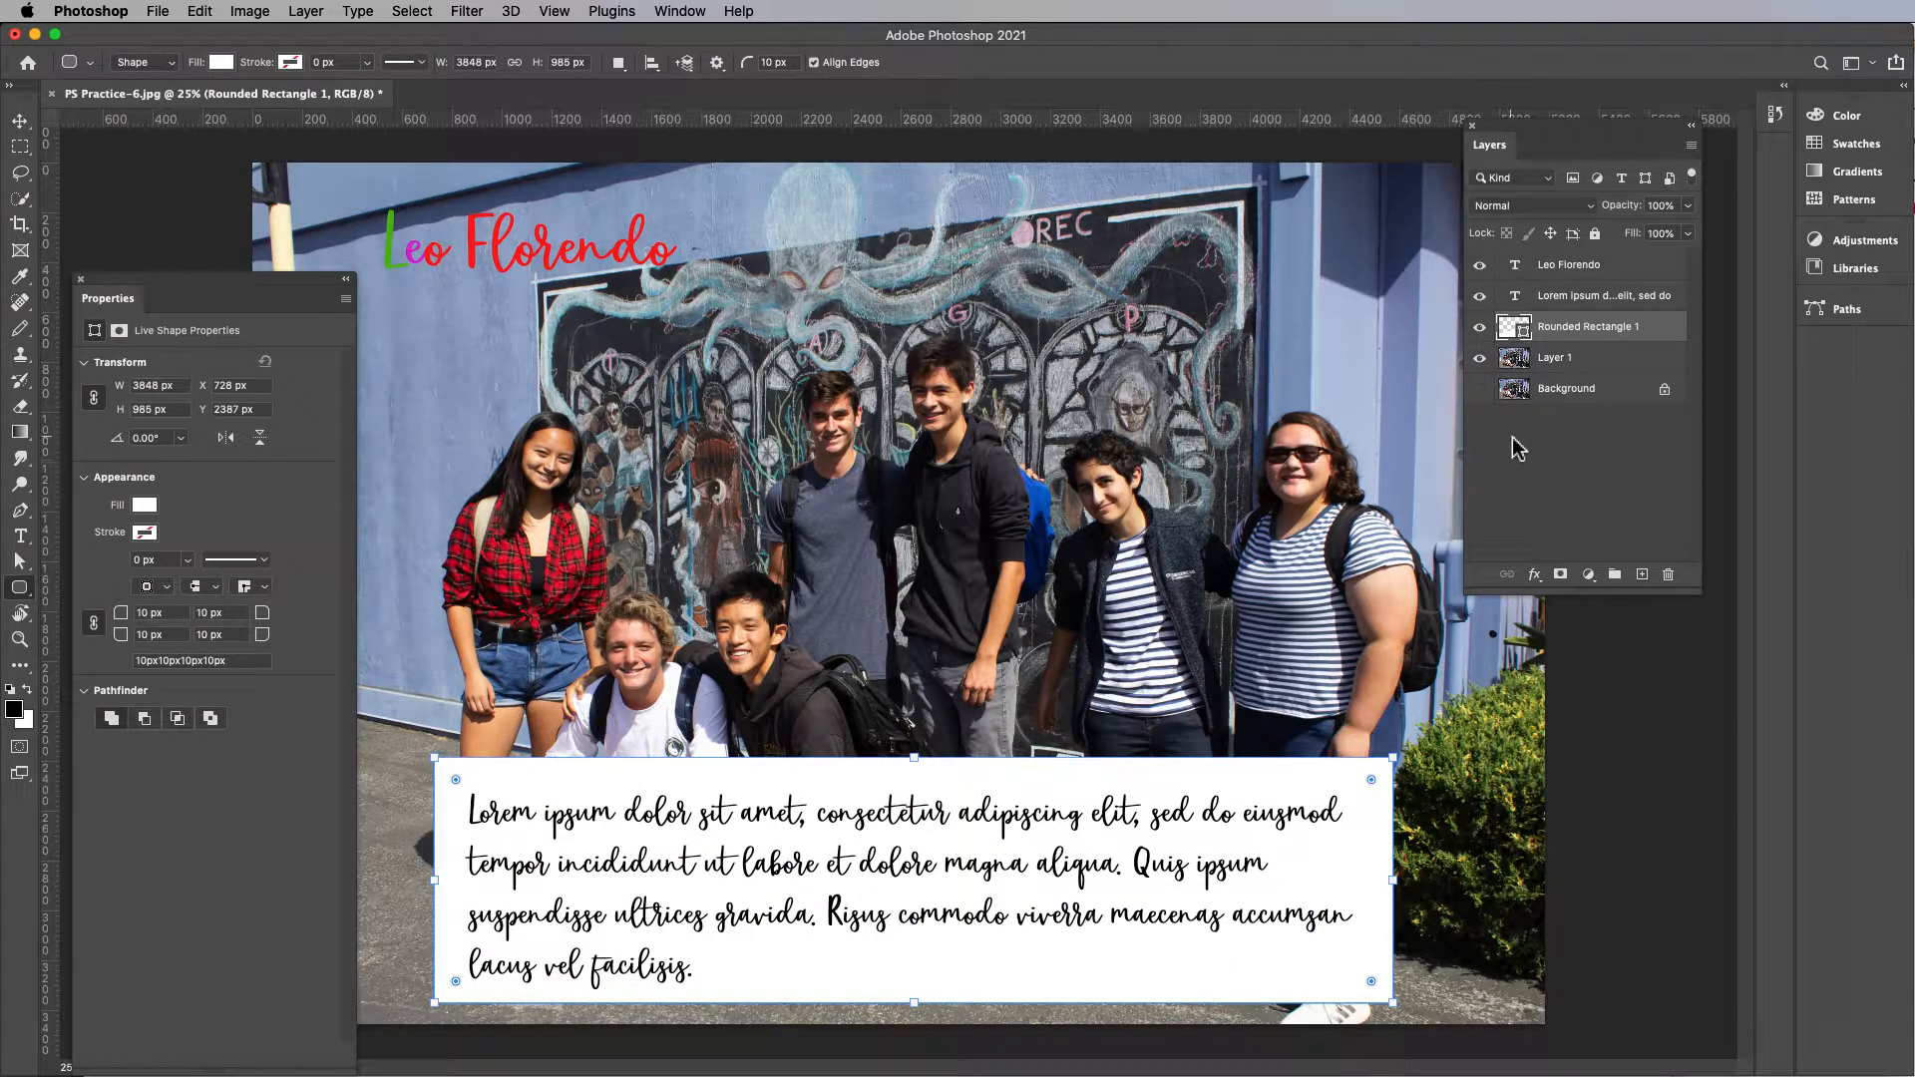
left_click(1519, 448)
left_click(1569, 339)
key("4")
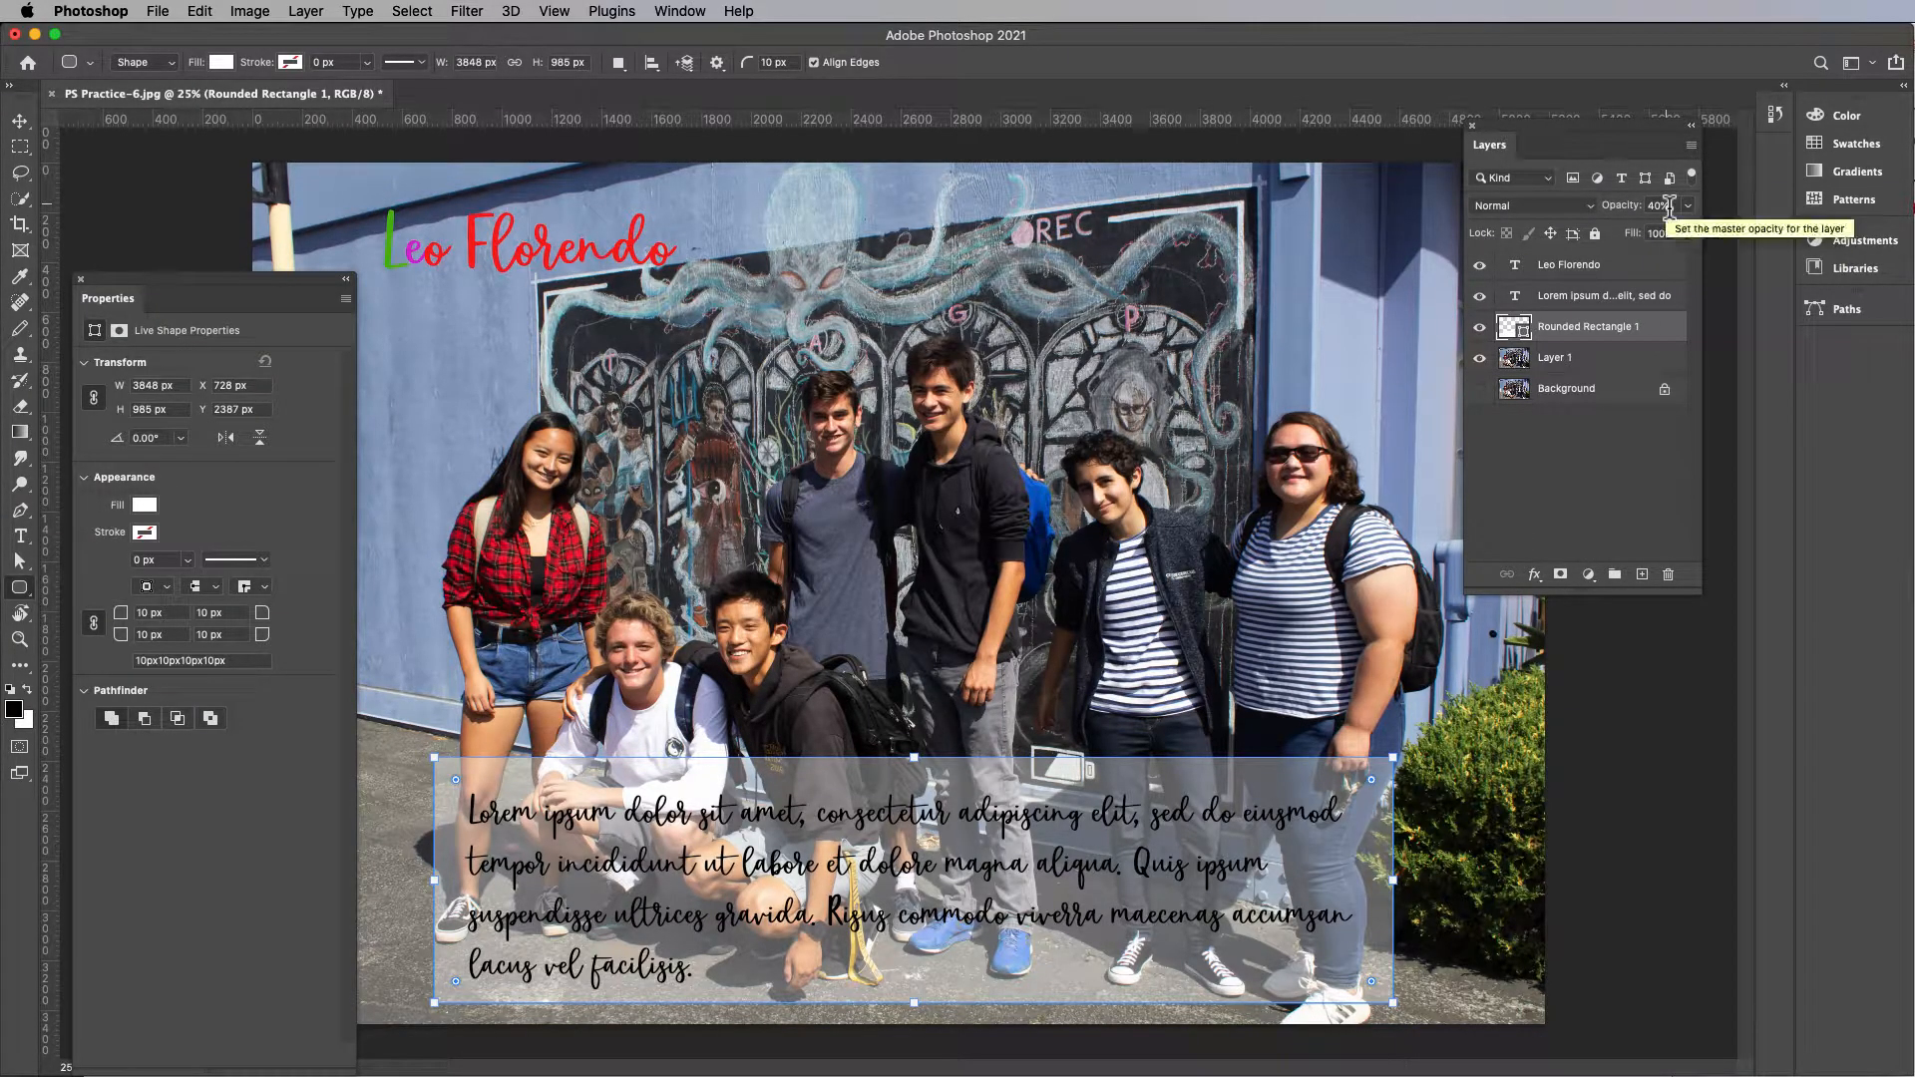
key("9")
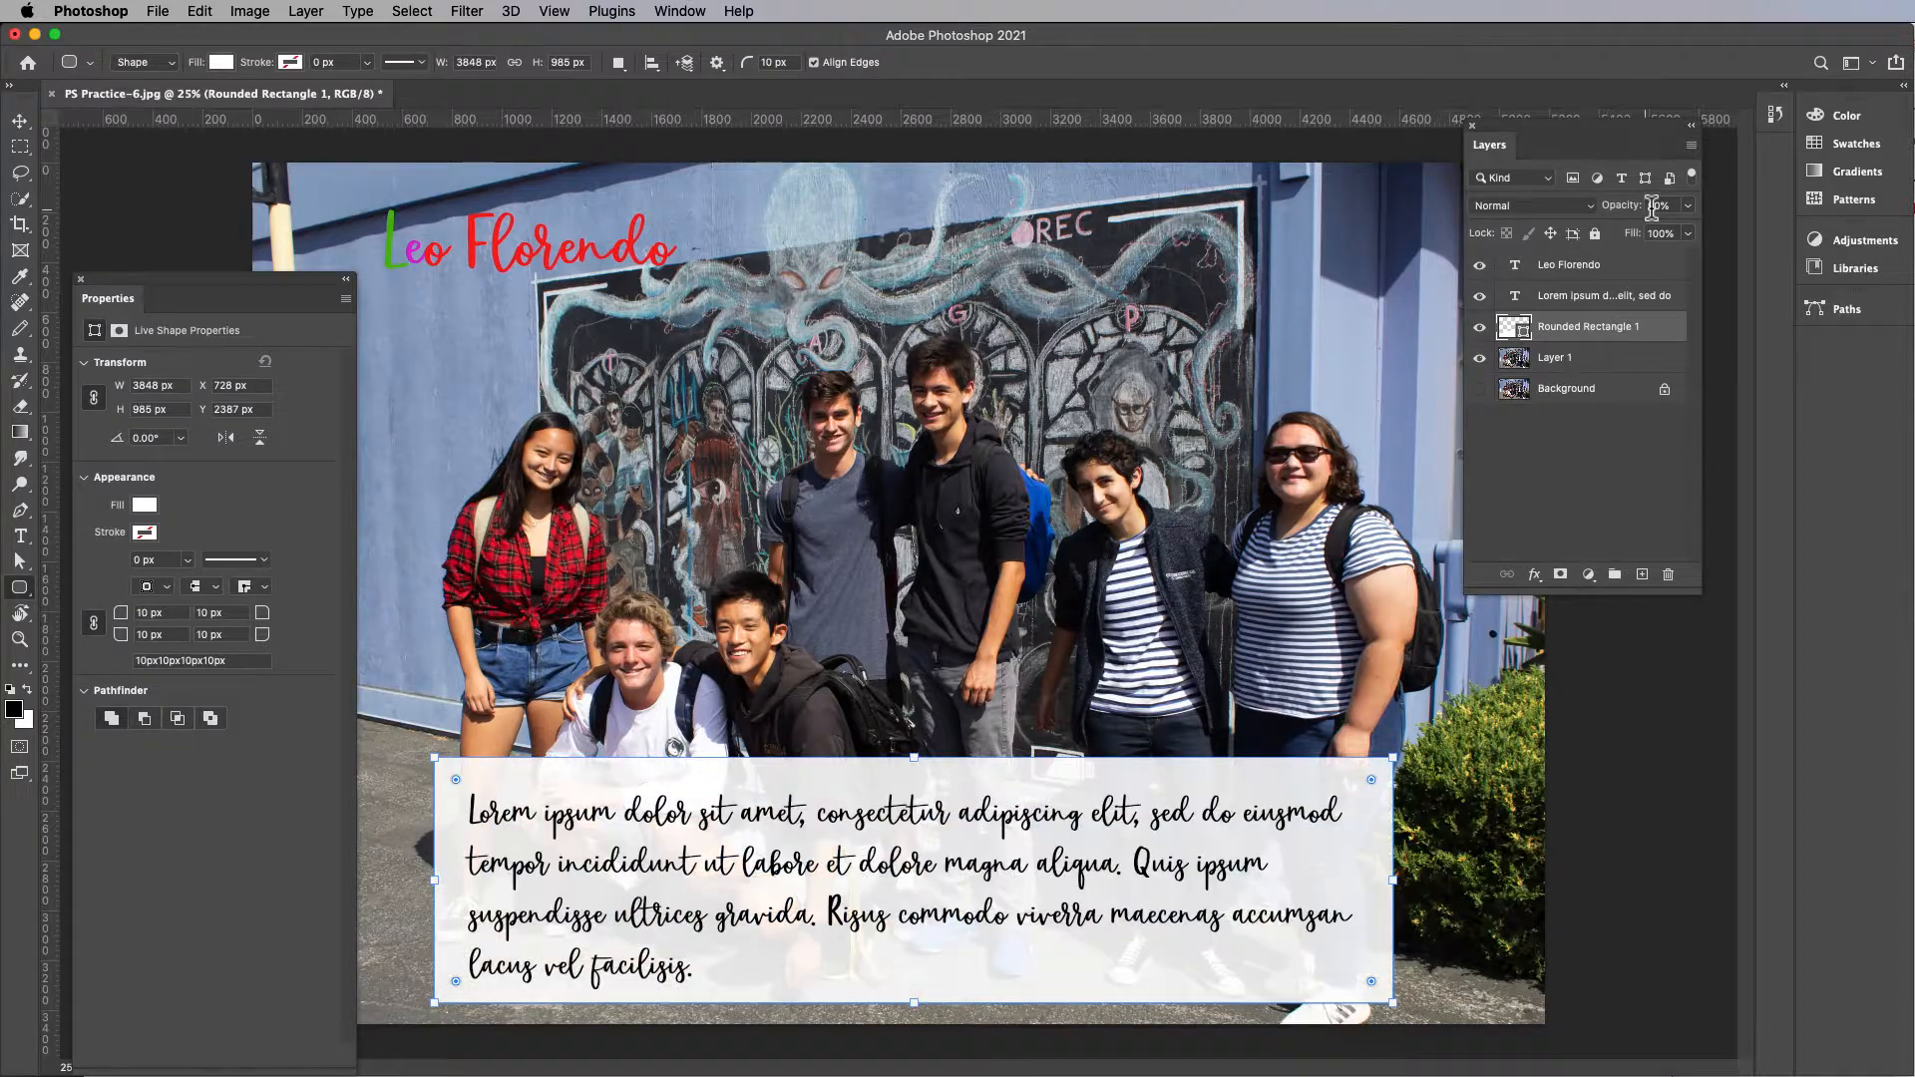
Step: Try 70% opacity on the Layer 1 photo and restore it to 100%
left_click(1556, 365)
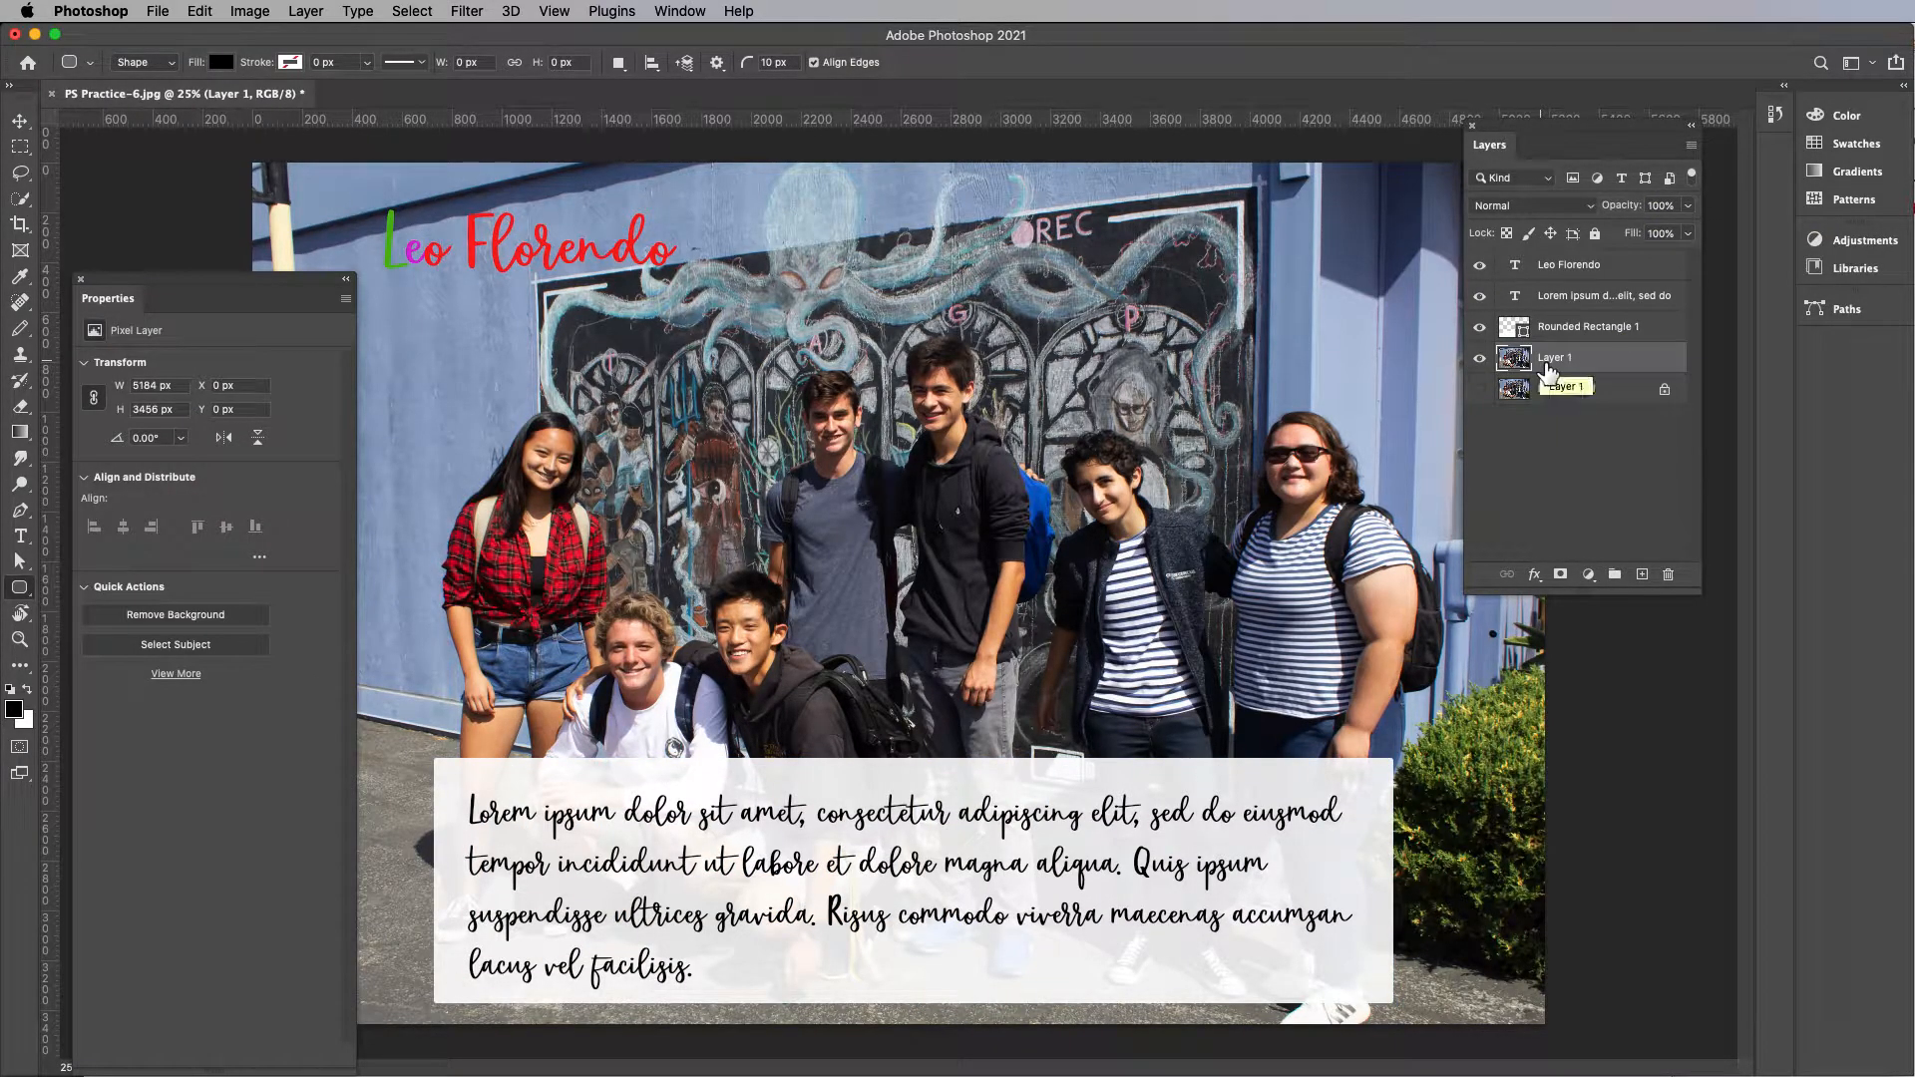
key("7")
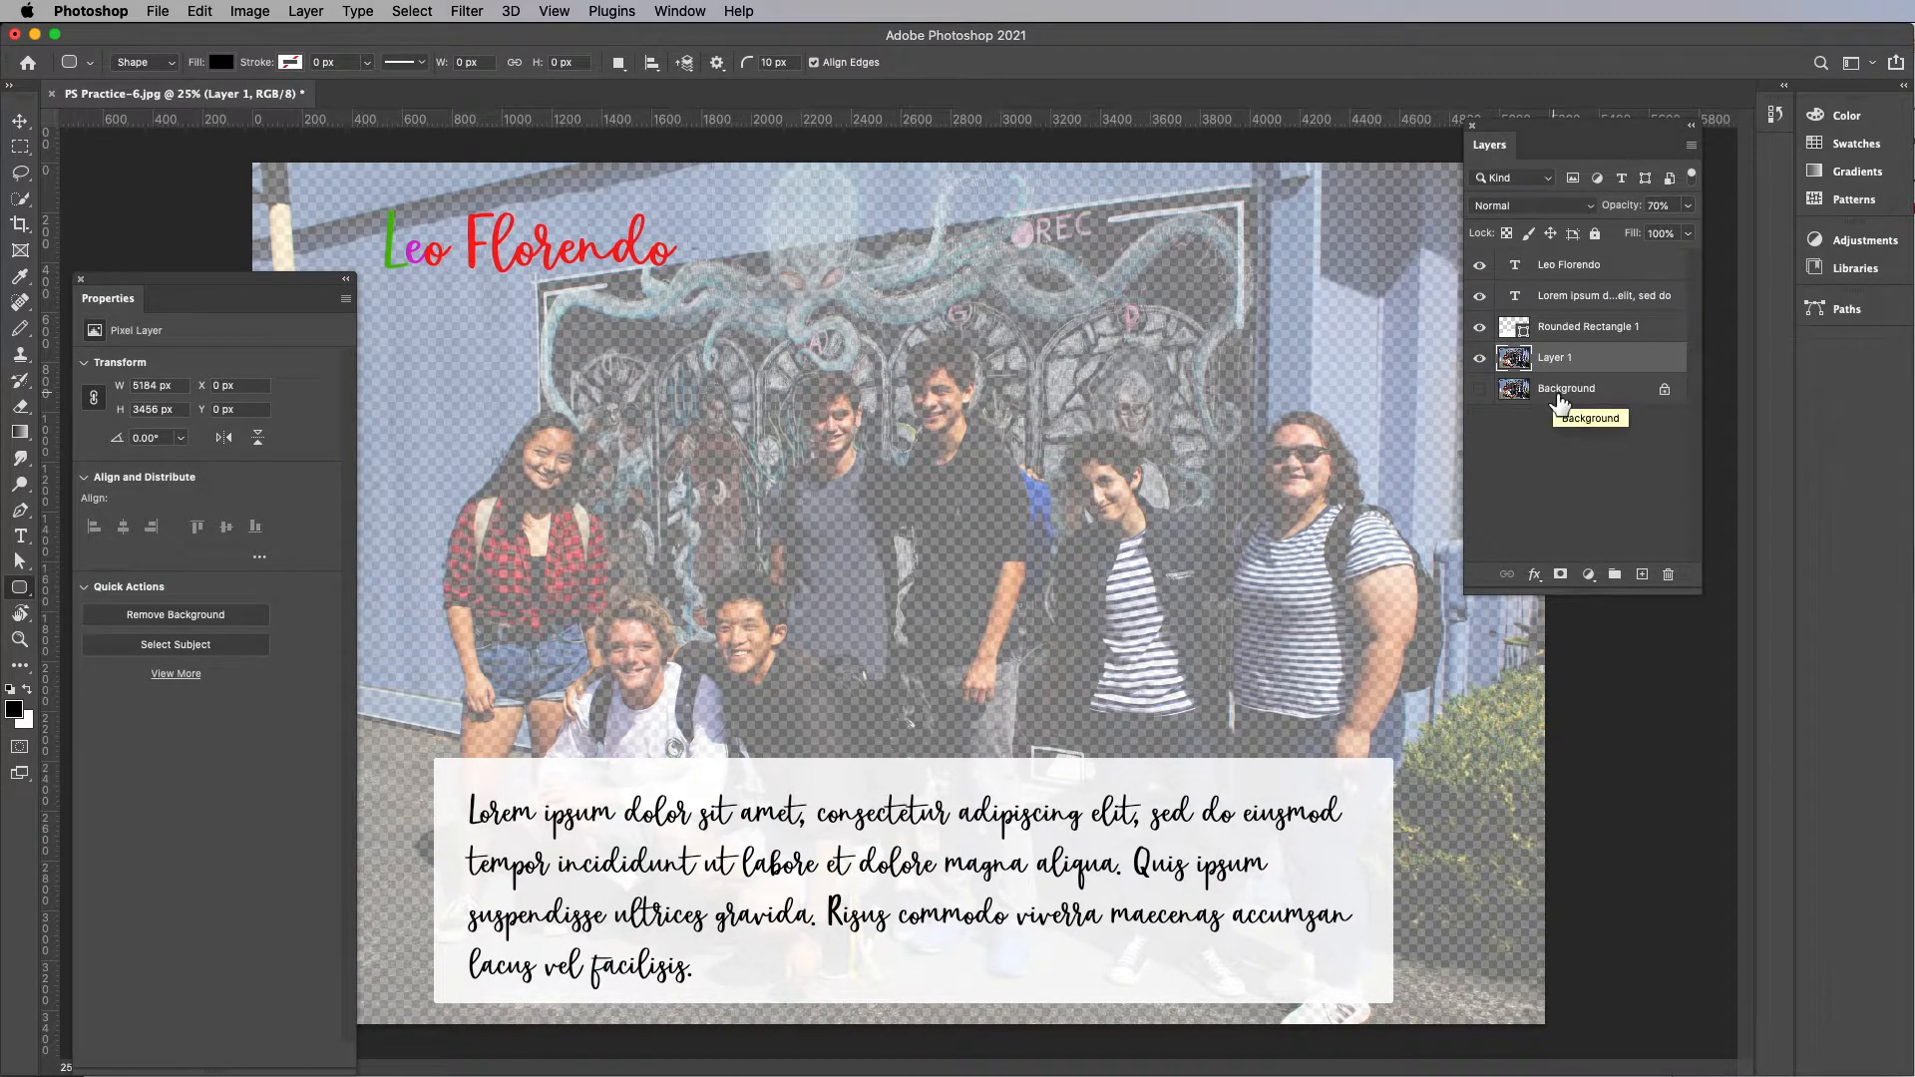
key("0")
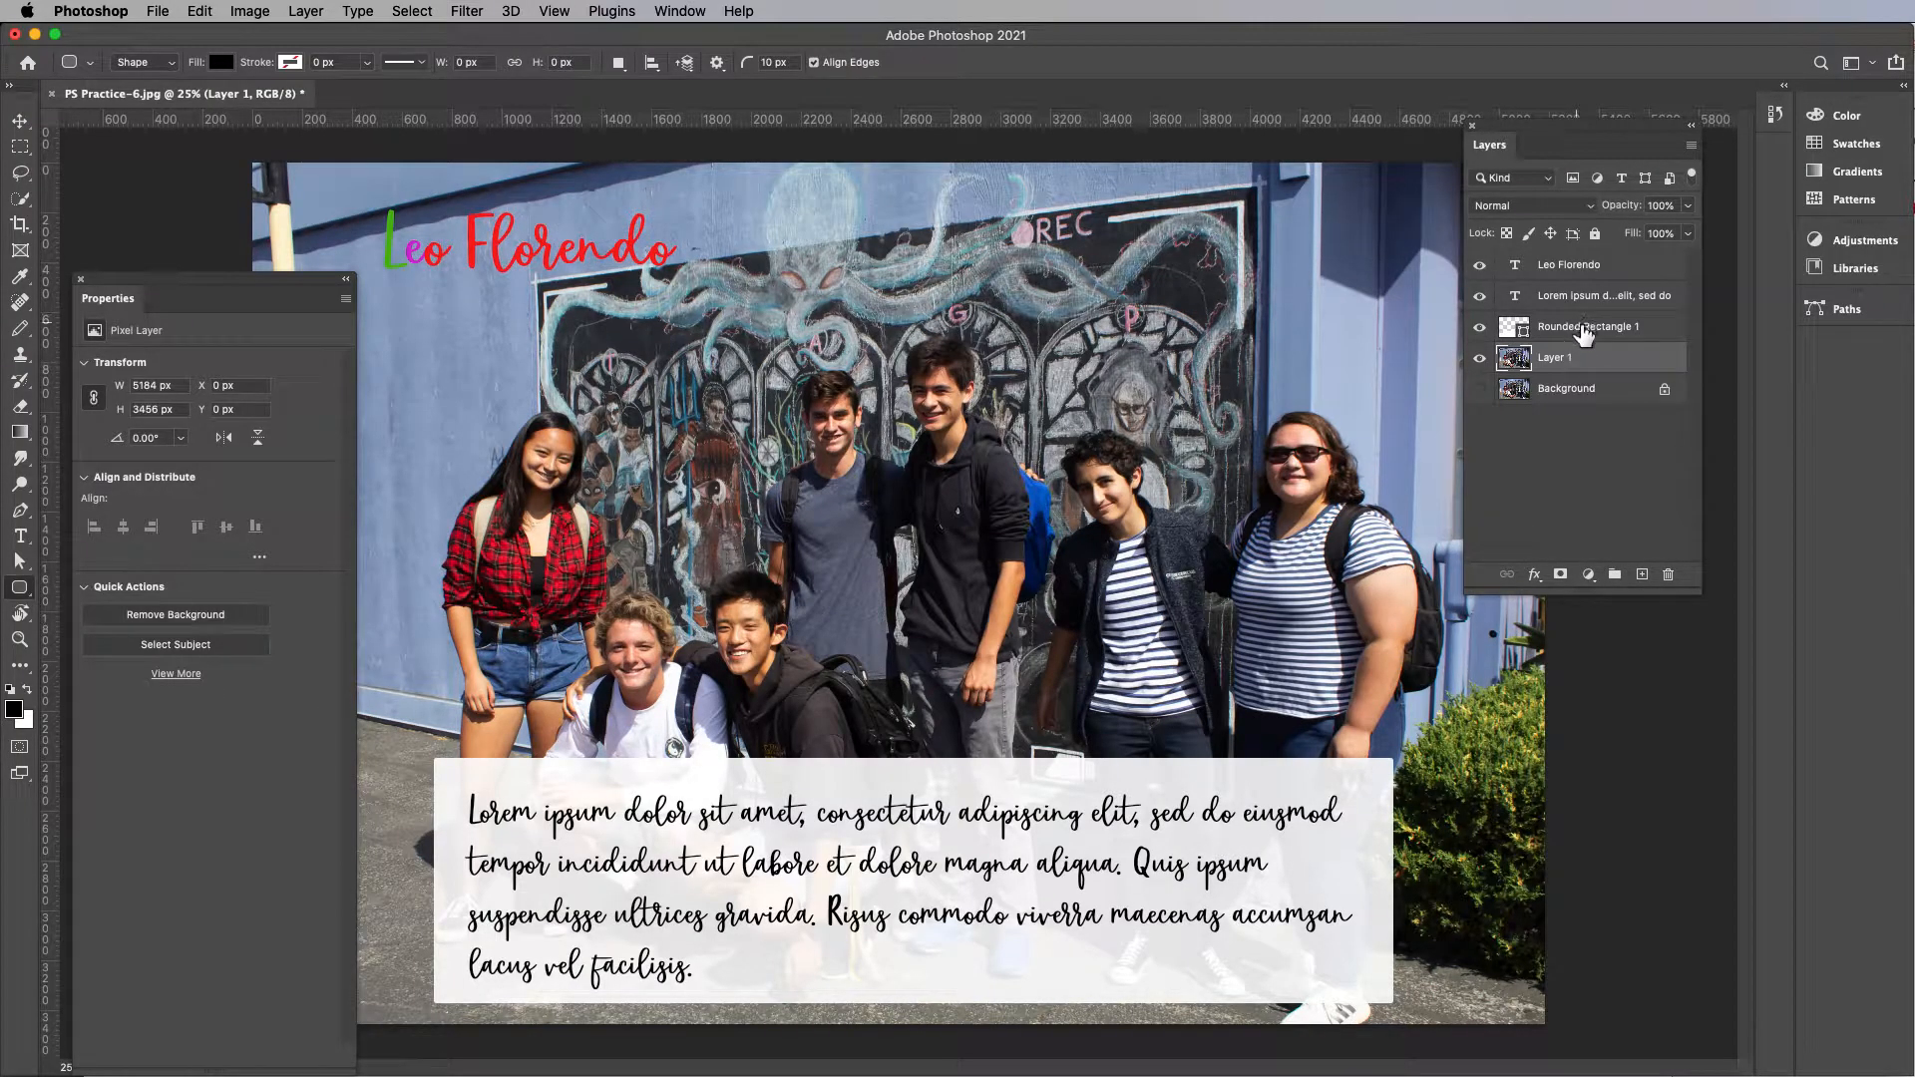
Step: Set the rounded rectangle's opacity to 50% and move it to about X 668 px, Y 2365 px
left_click(1583, 331)
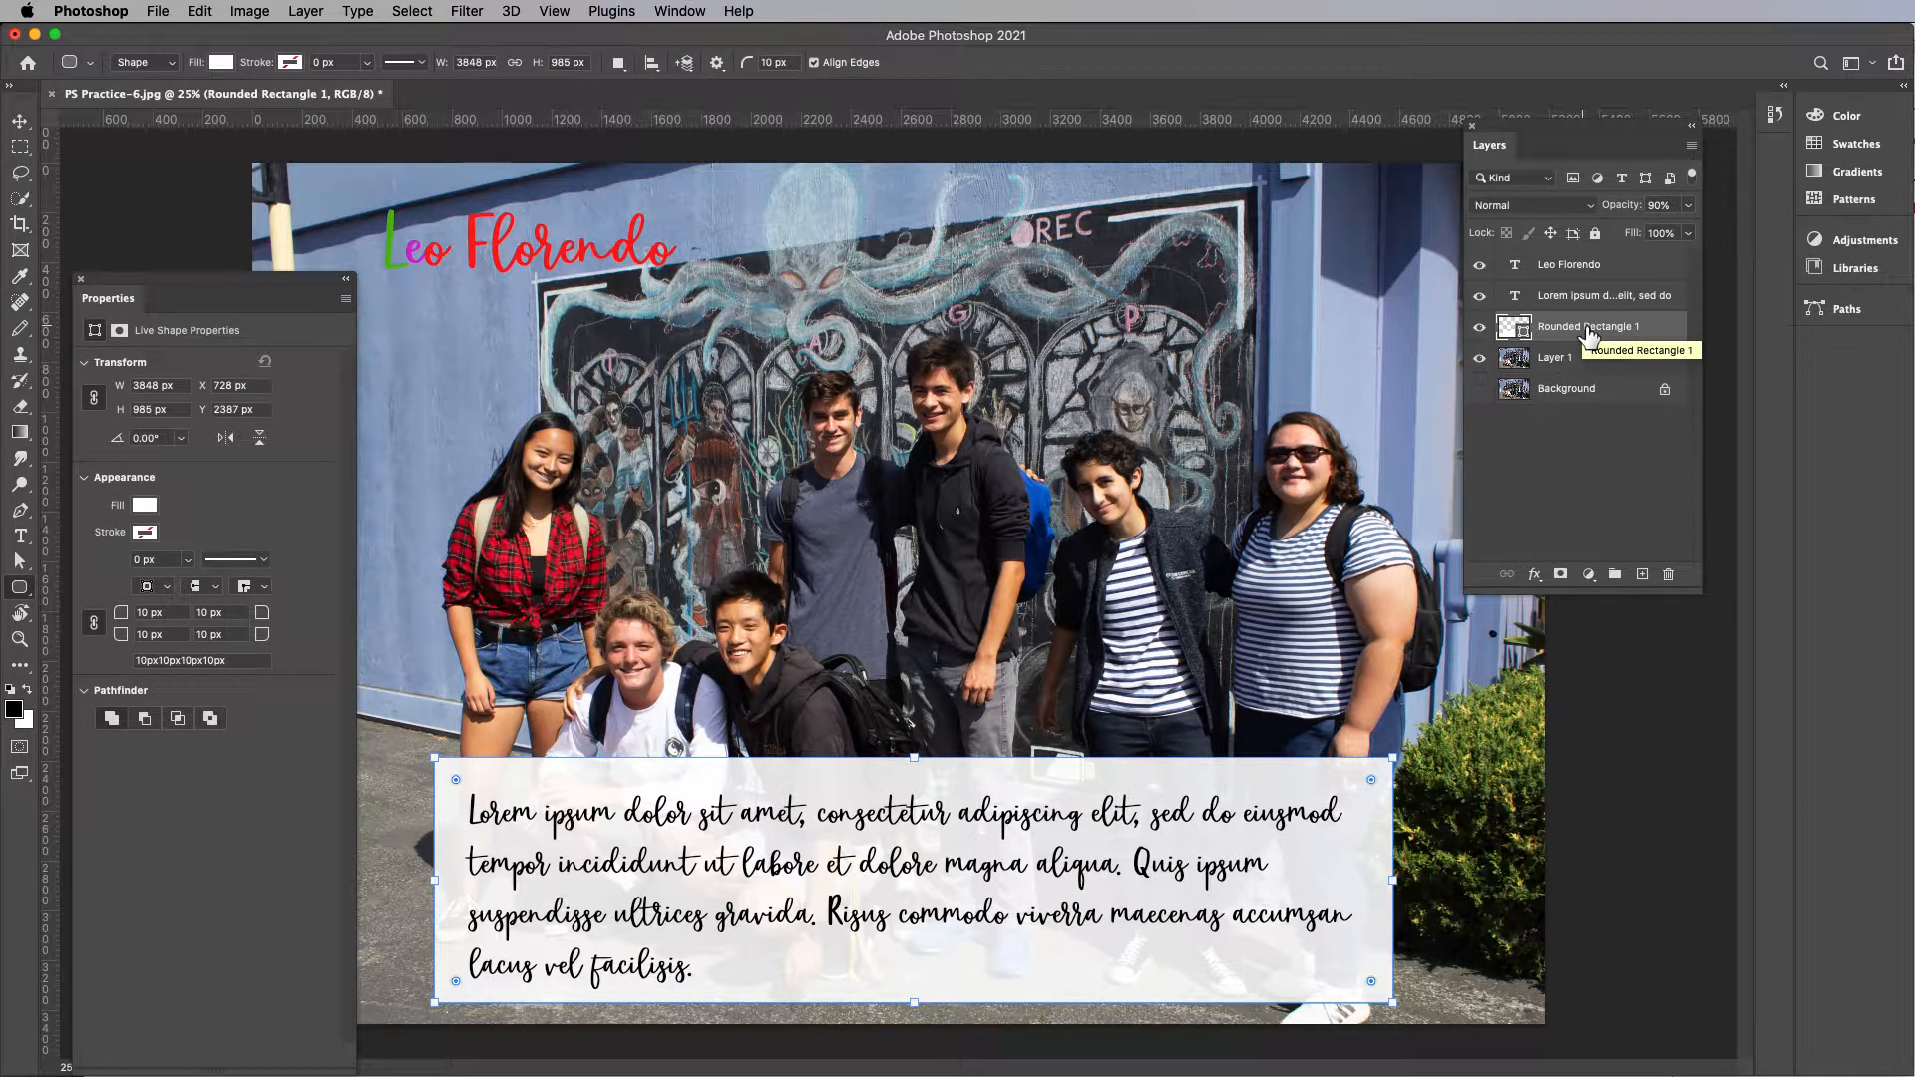
key("5")
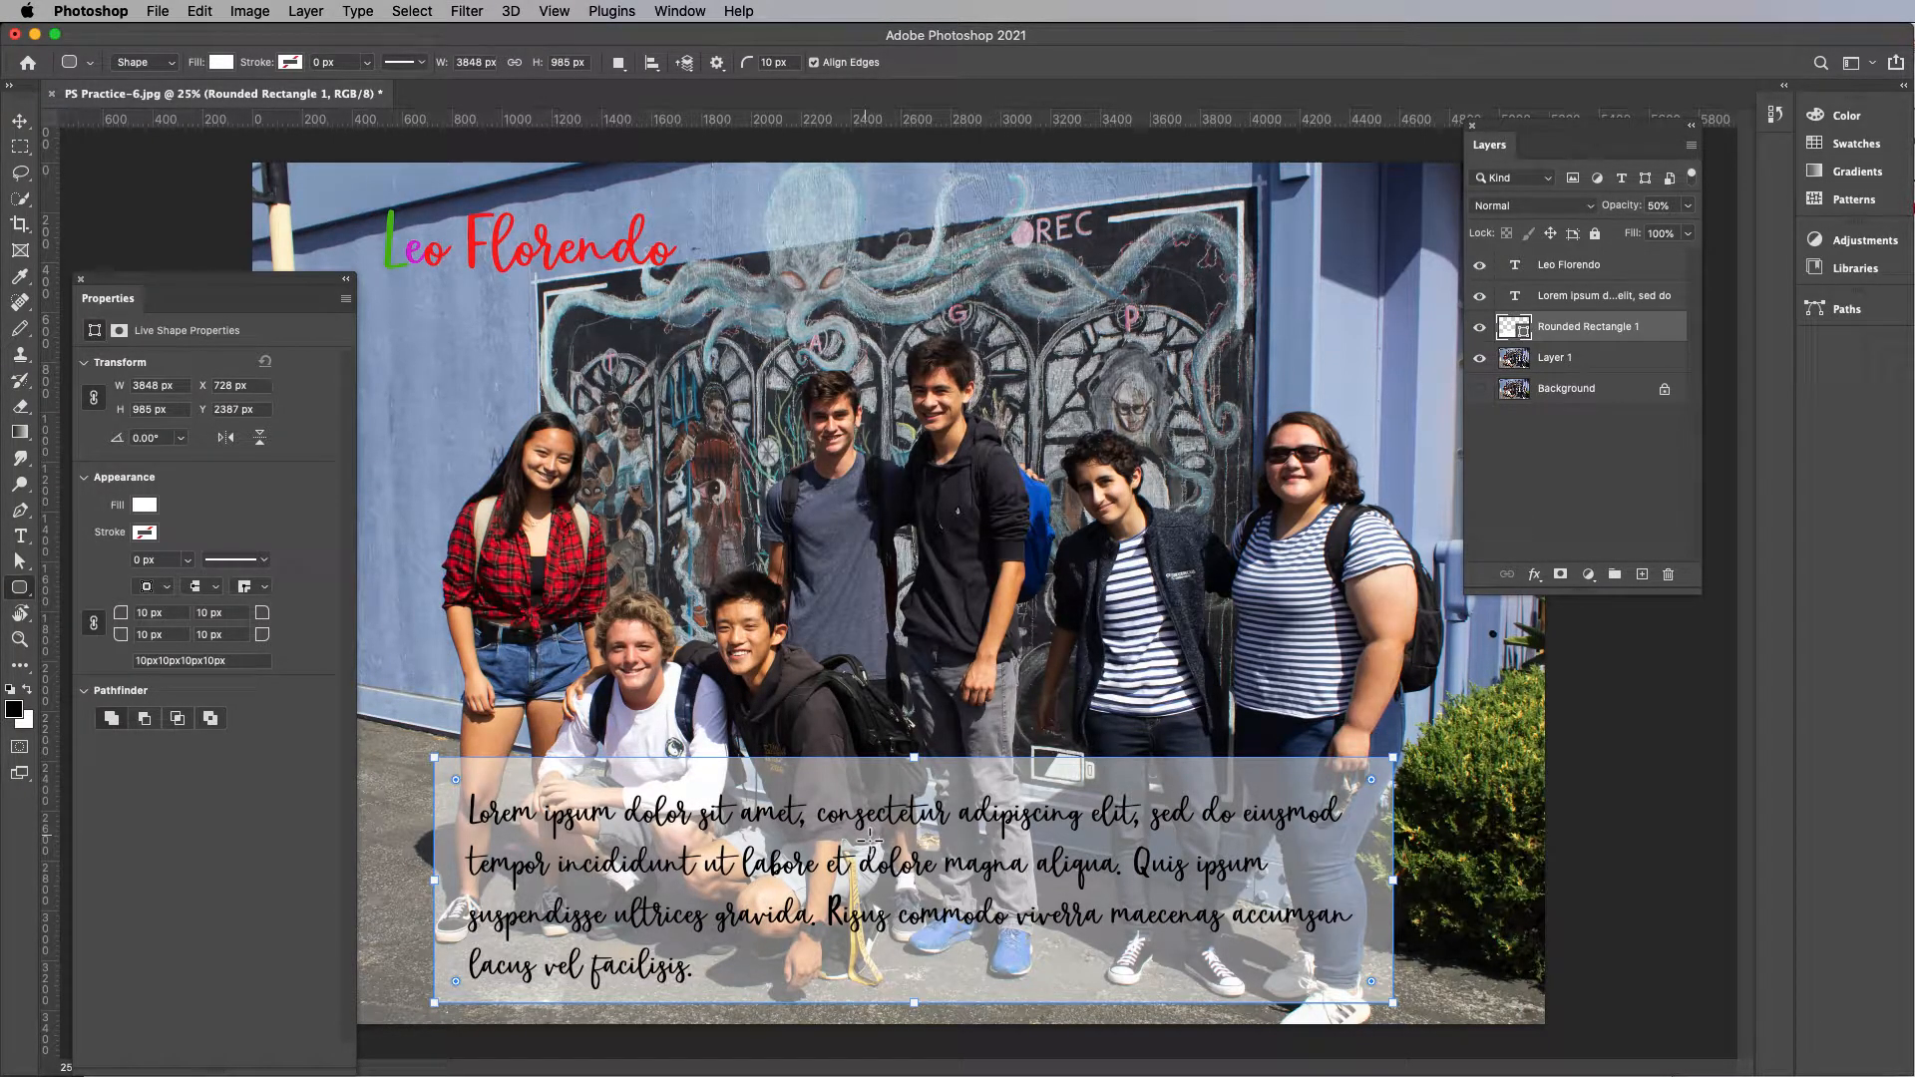
left_click(22, 124)
mouse_move(964, 765)
left_mouse_down()
mouse_move(958, 727)
mouse_move(949, 773)
left_mouse_up()
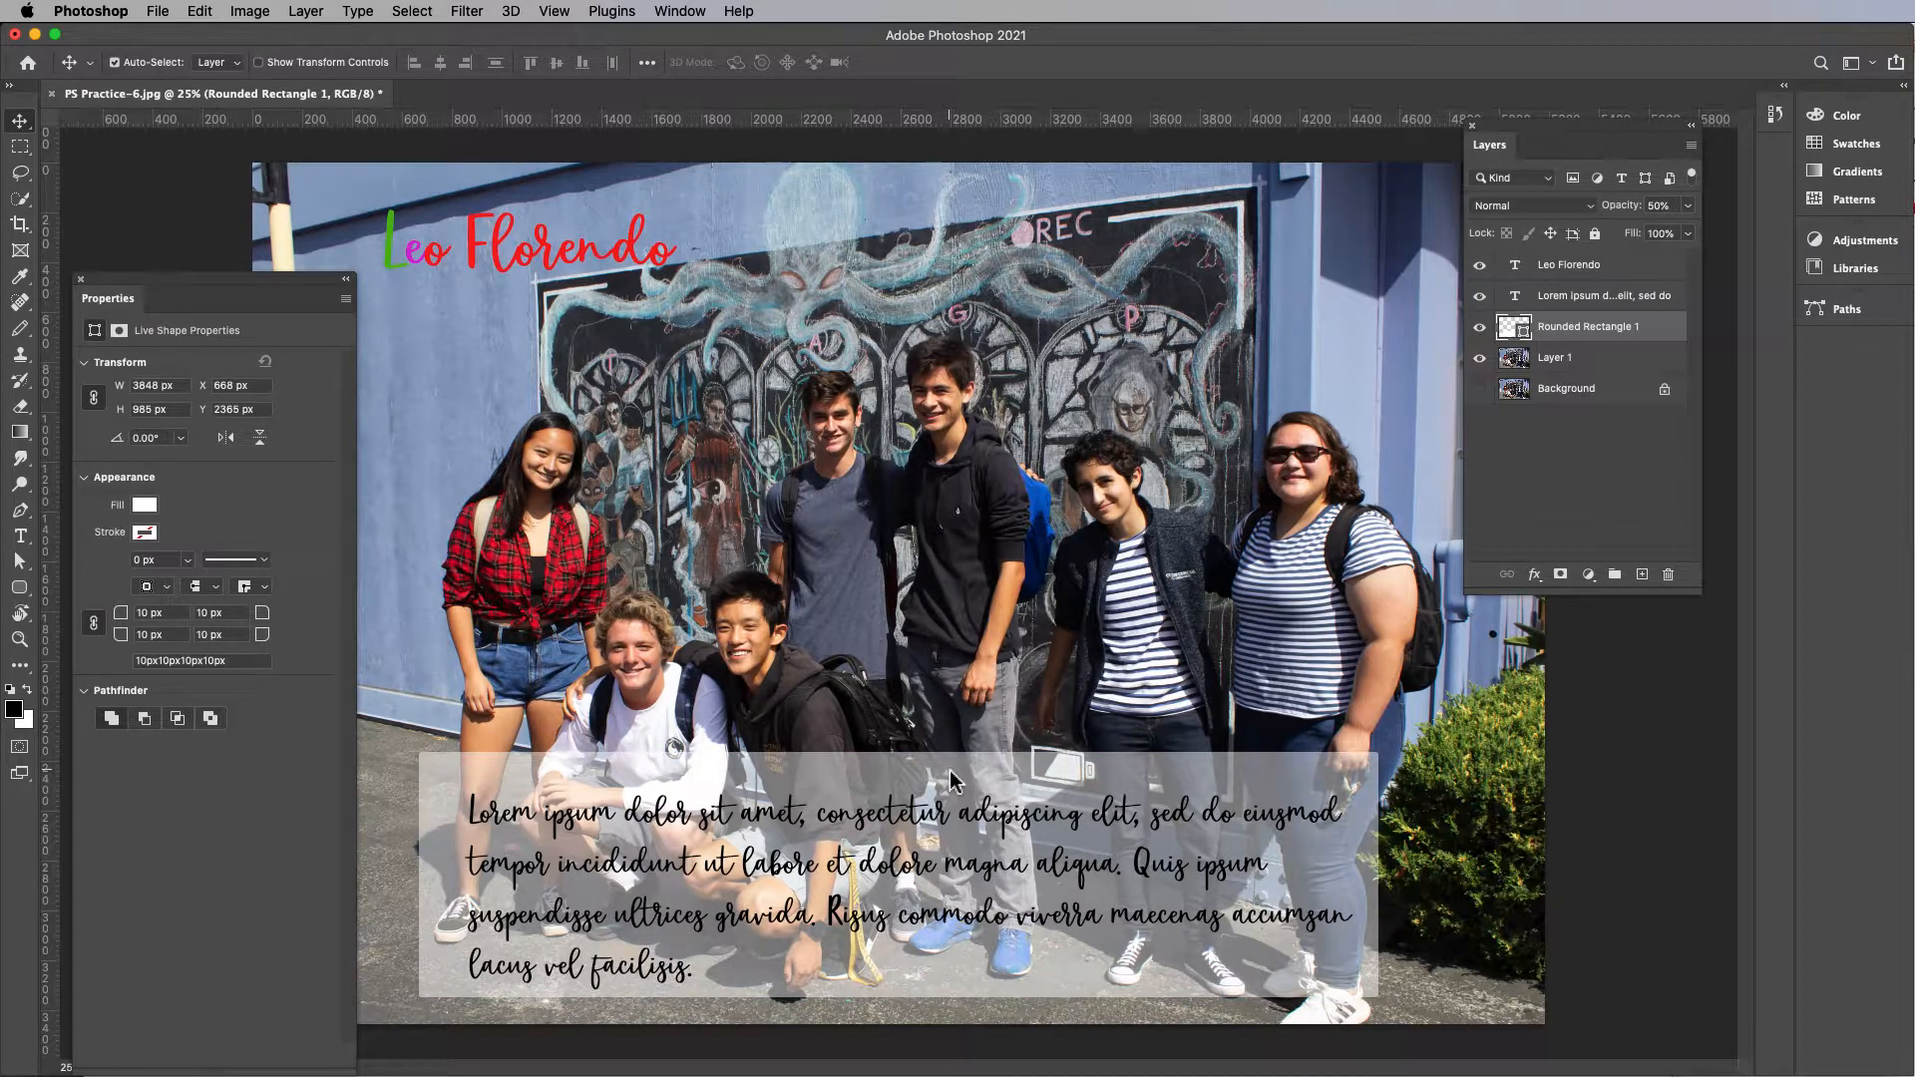
Step: Group the paragraph text layer with the rounded rectangle layer
left_click(1570, 309, "shift")
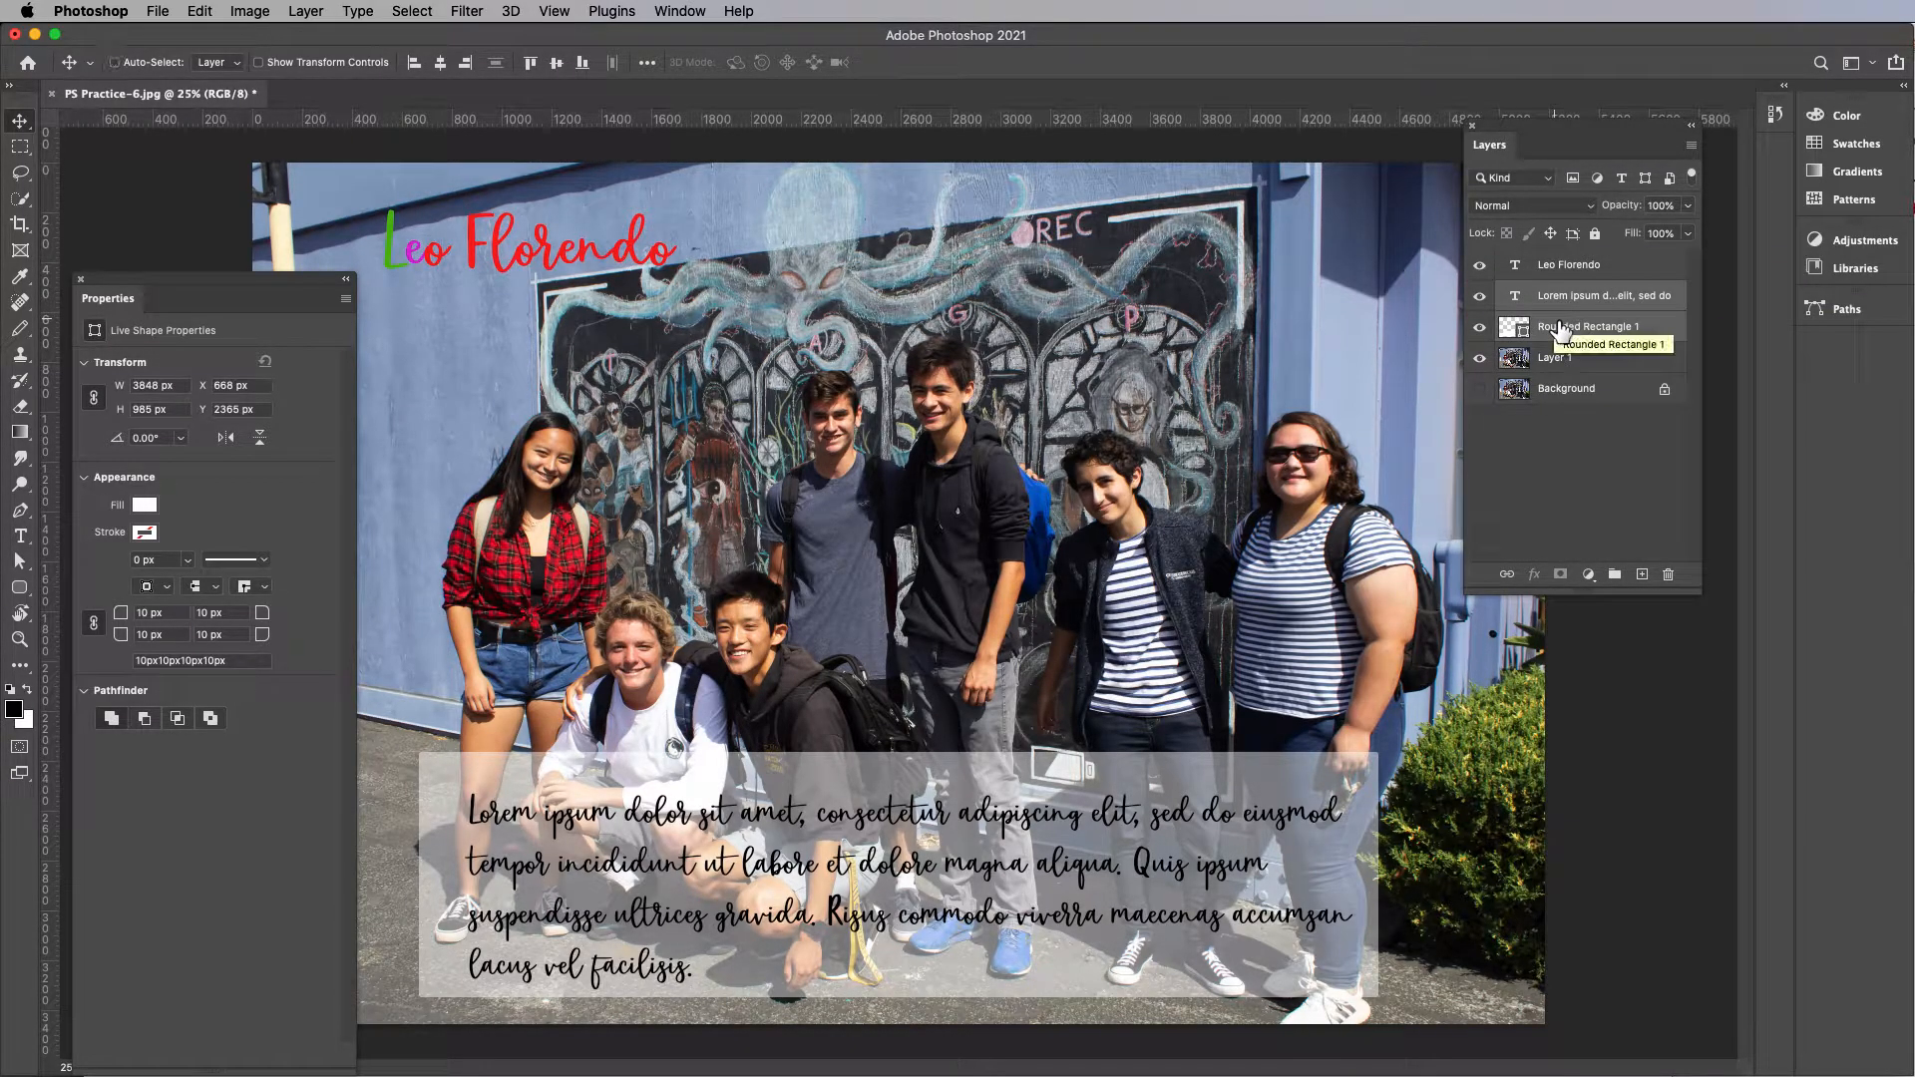
key("super+g")
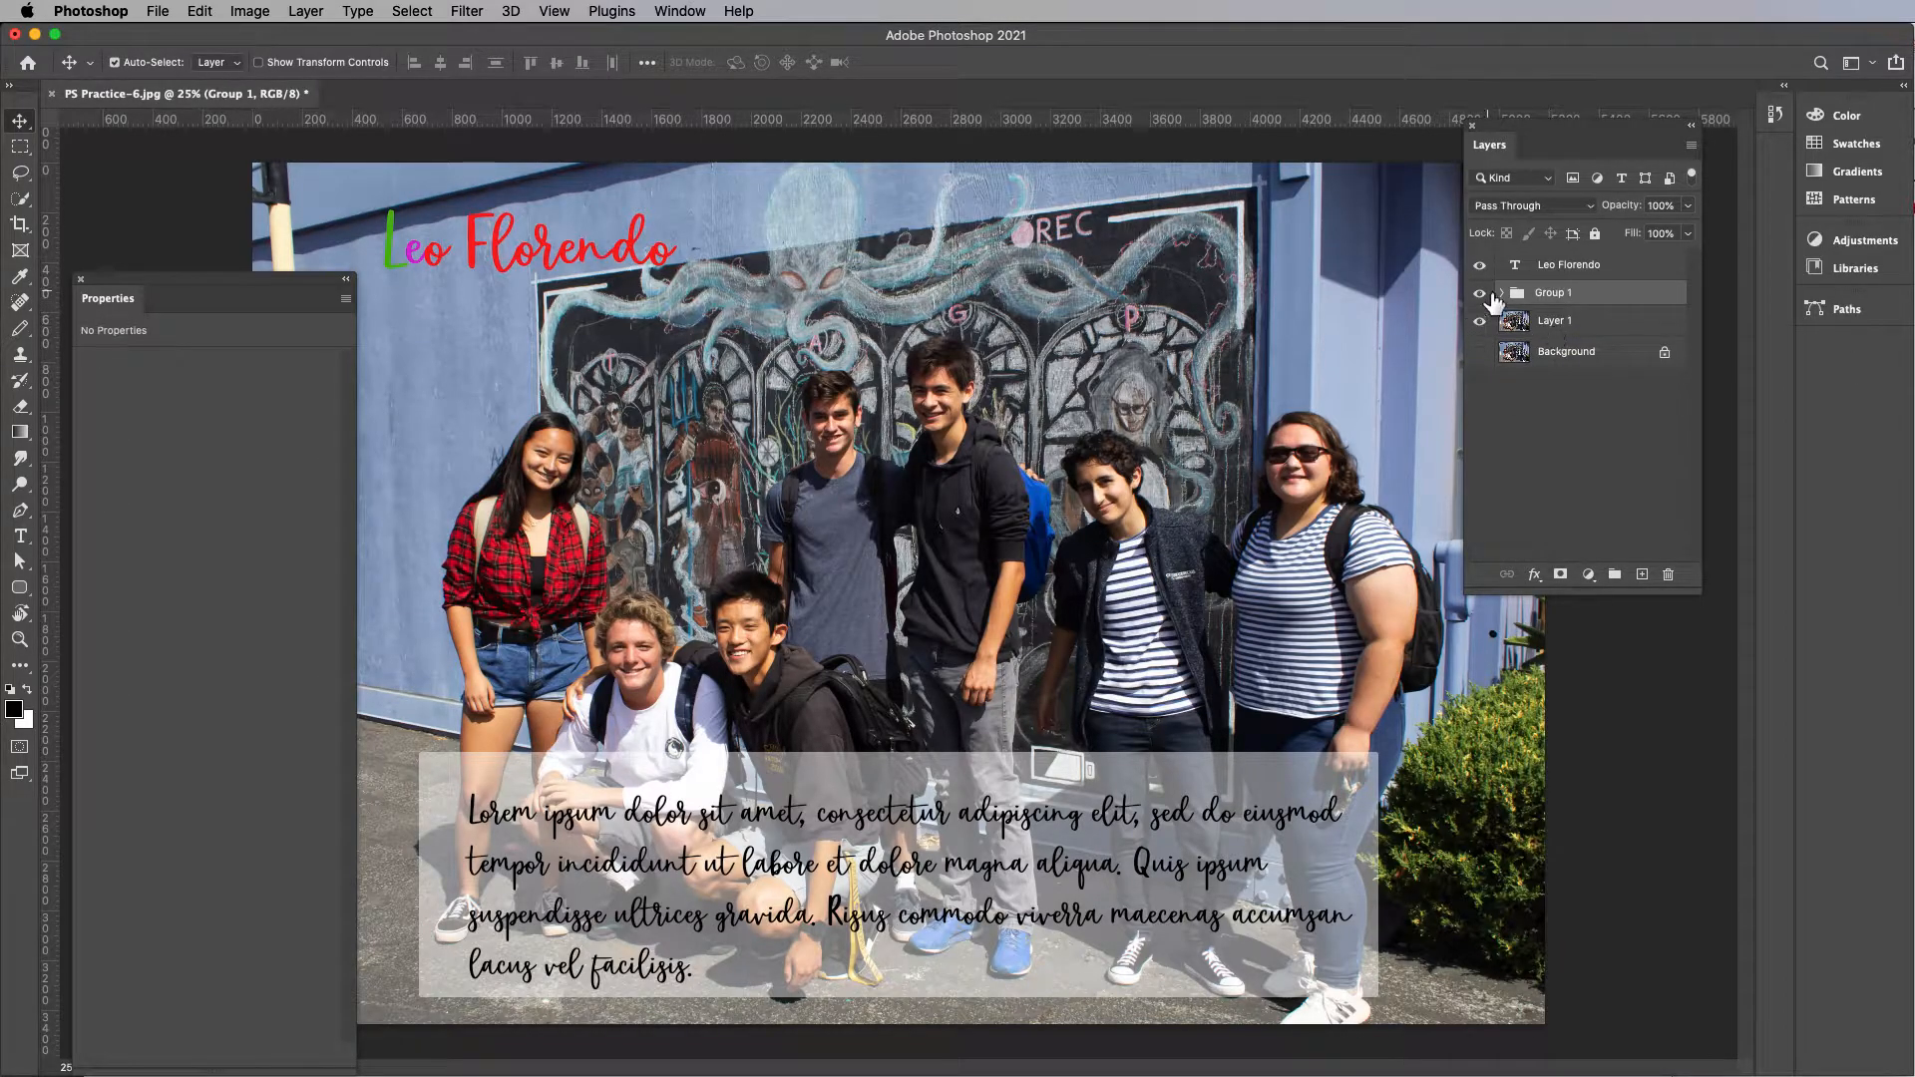
Step: Toggle the new group's visibility off and on to compare the photo with and without the caption box
left_click(1480, 293)
left_click(1481, 294)
left_click(1481, 293)
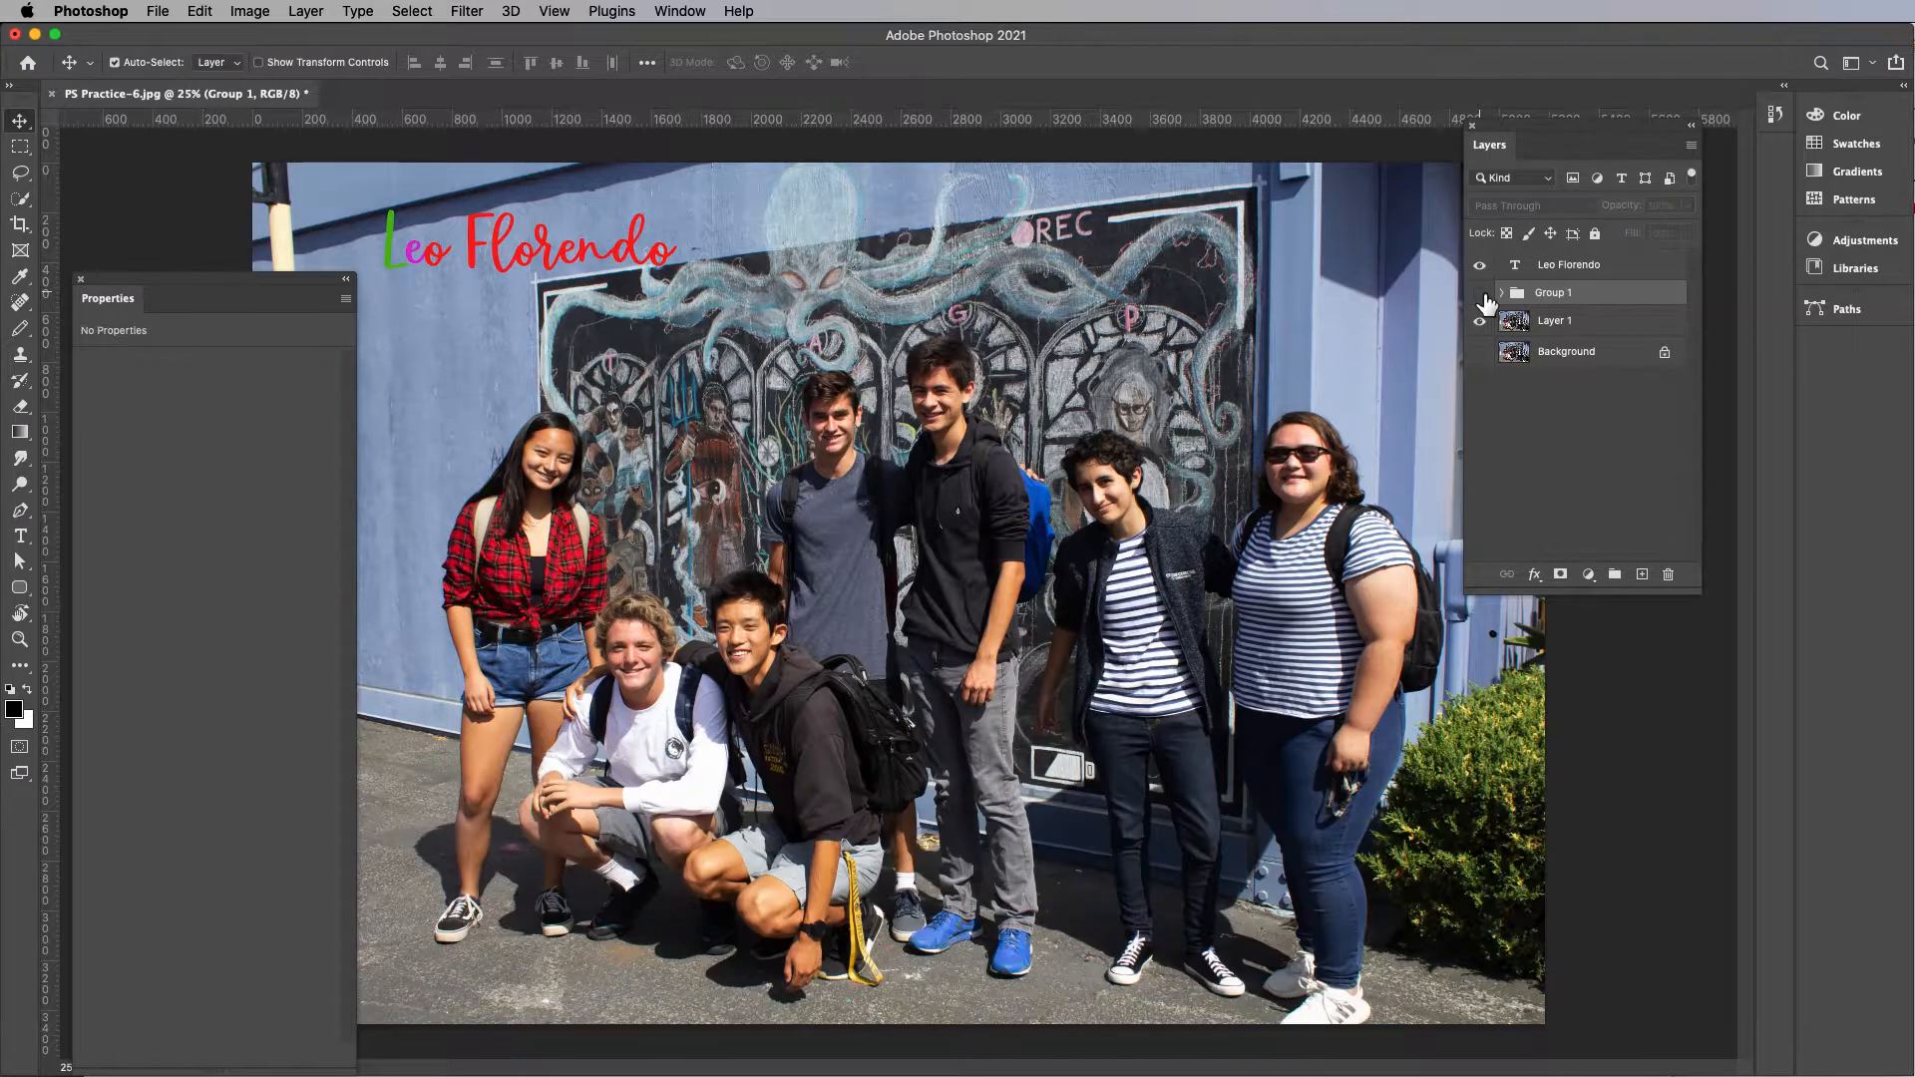
left_click(1480, 294)
left_click(1480, 293)
left_click(1480, 293)
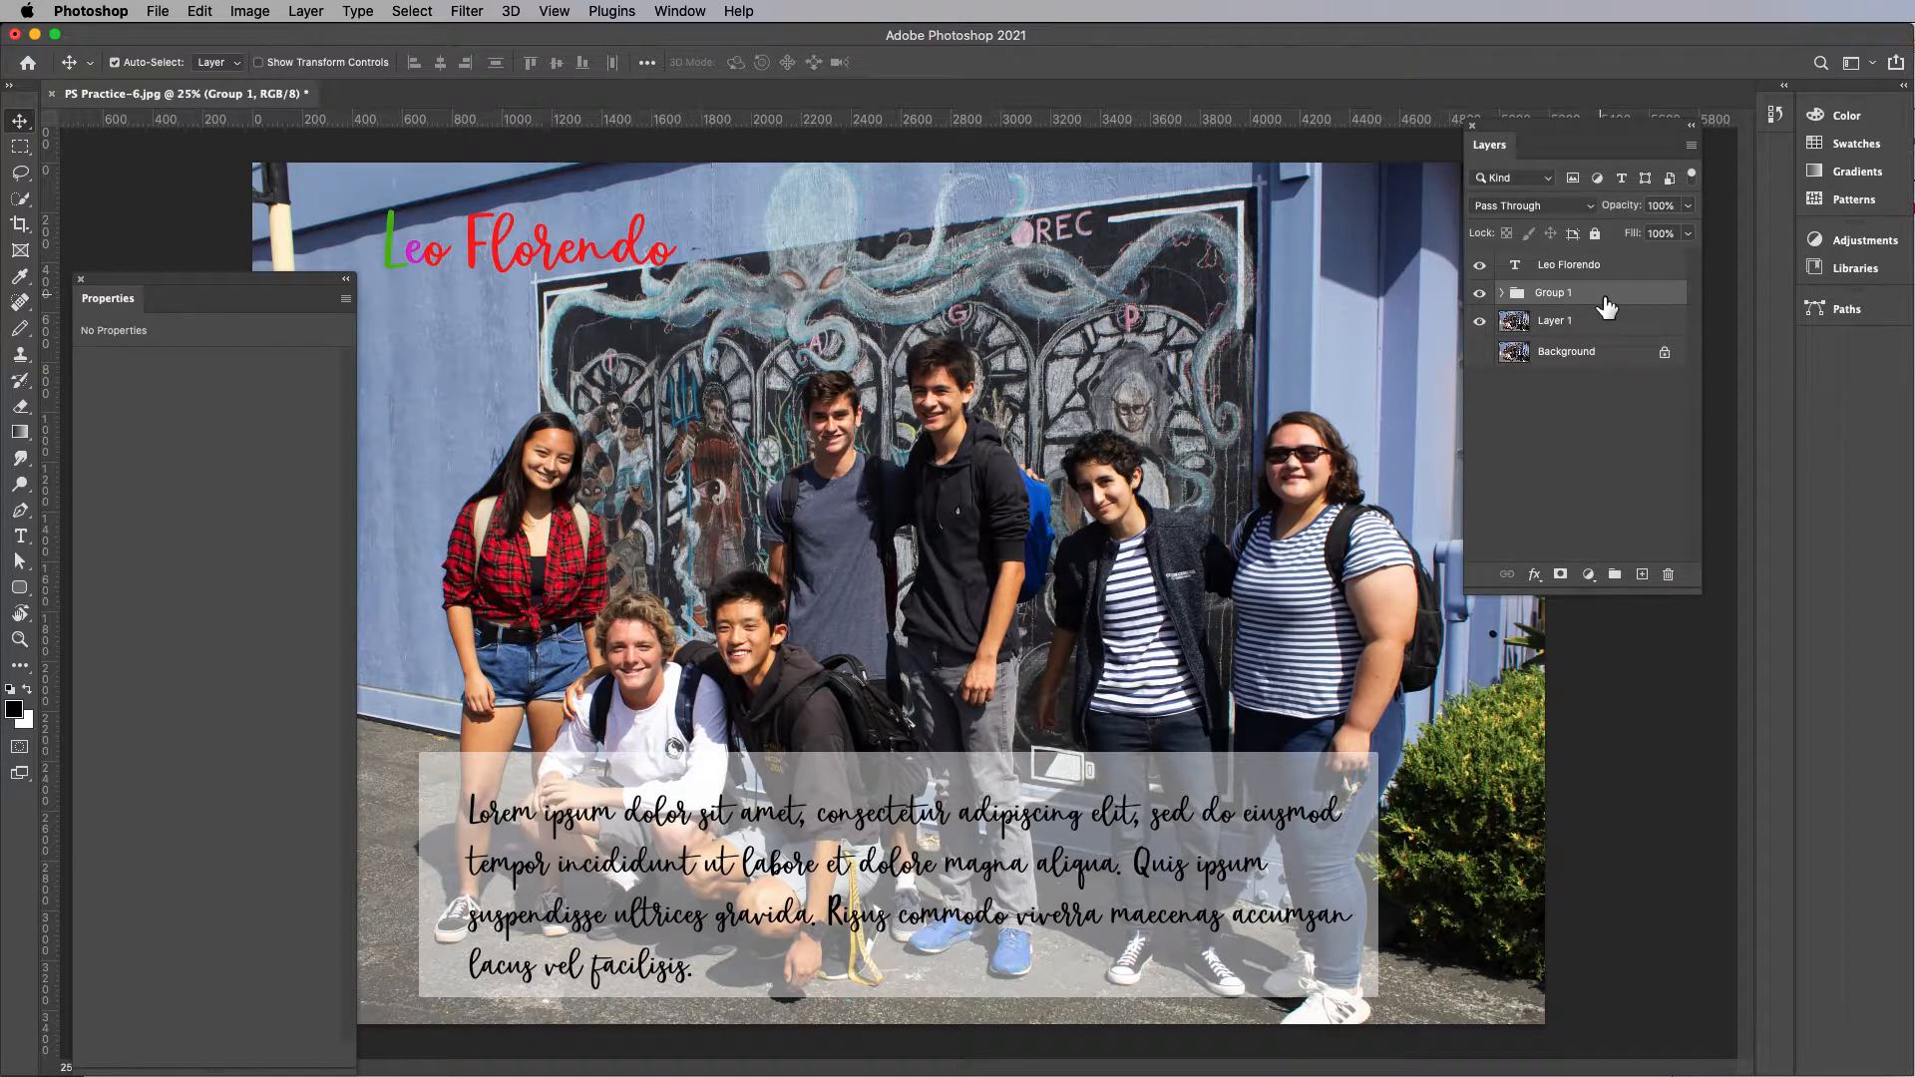
Step: Move the paragraph text within the caption box to about X 782 px, Y 2465 px
mouse_move(1122, 822)
left_mouse_down()
mouse_move(1090, 772)
mouse_move(1109, 823)
mouse_move(1127, 813)
mouse_move(1112, 823)
left_mouse_up()
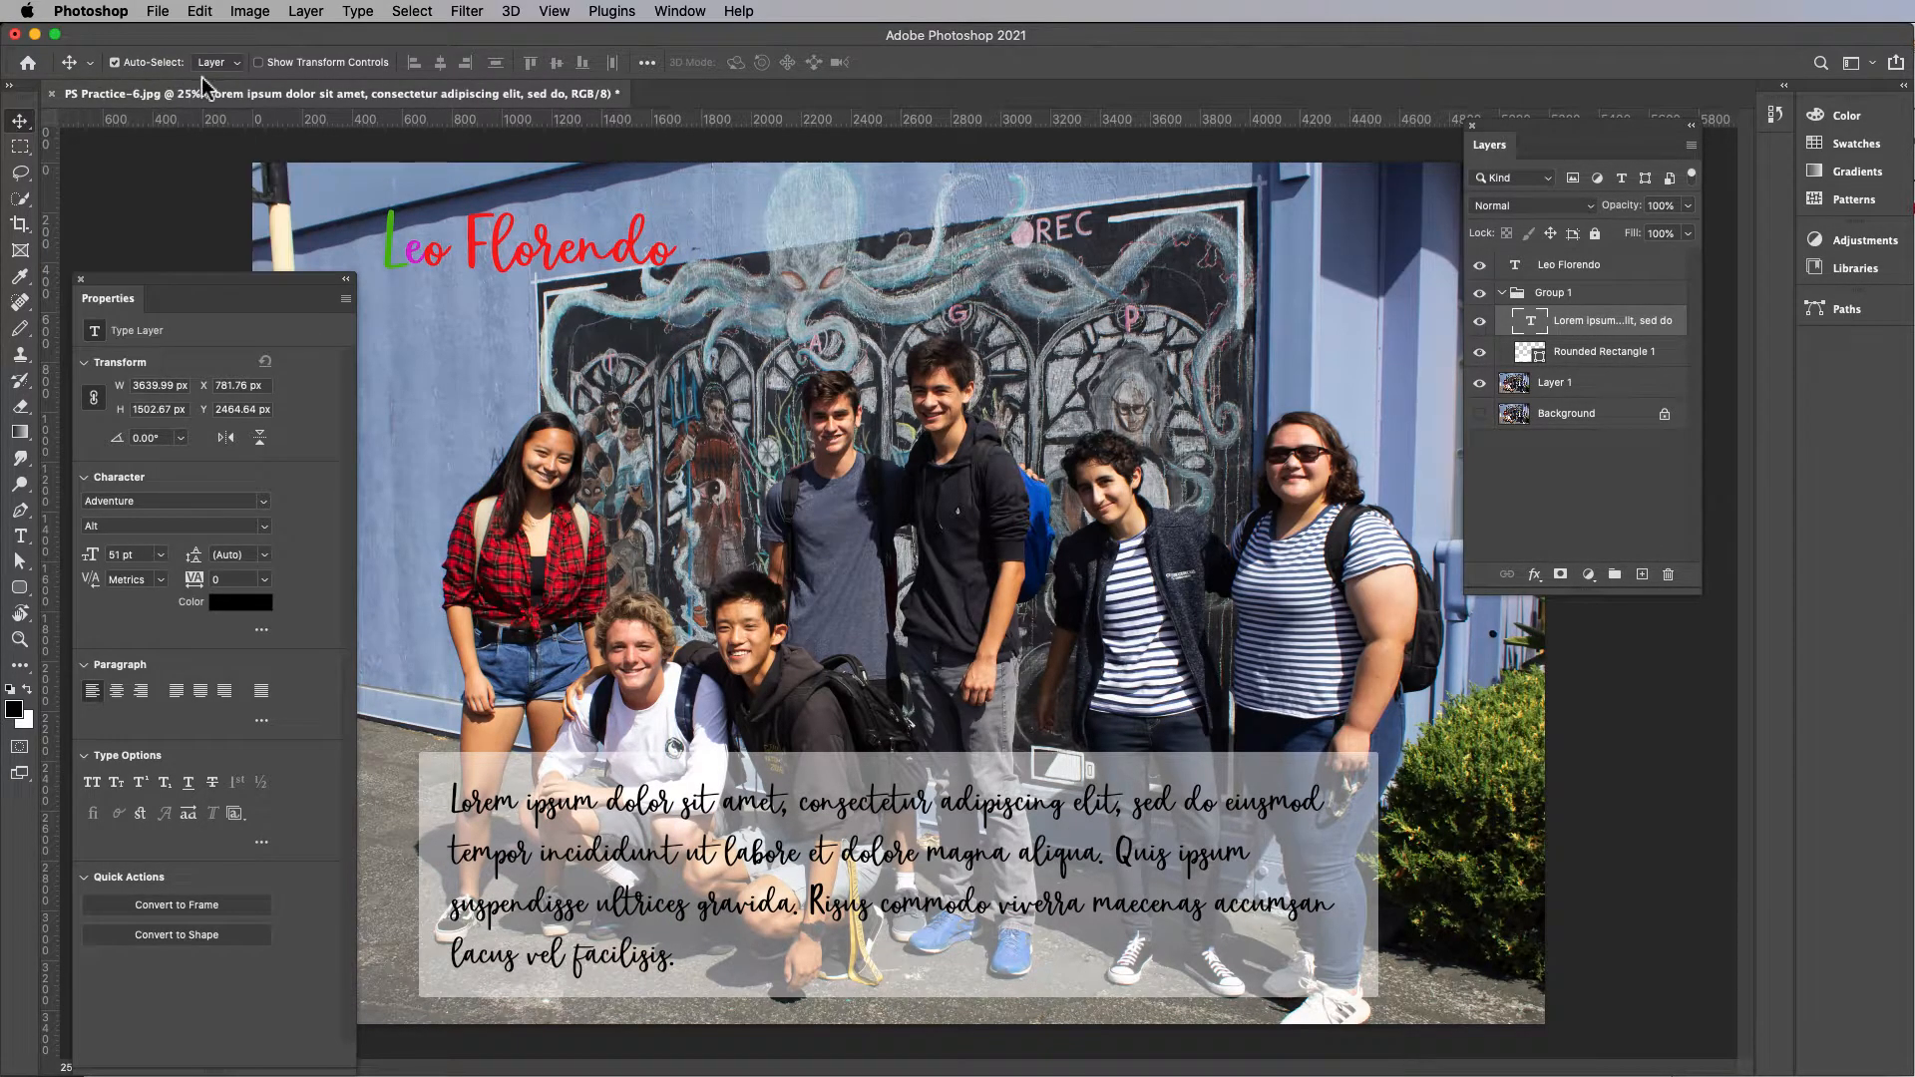
Step: Set the Move tool's Auto-Select to Group and shift Group 1 slightly up and to the right on the photo
left_click(231, 64)
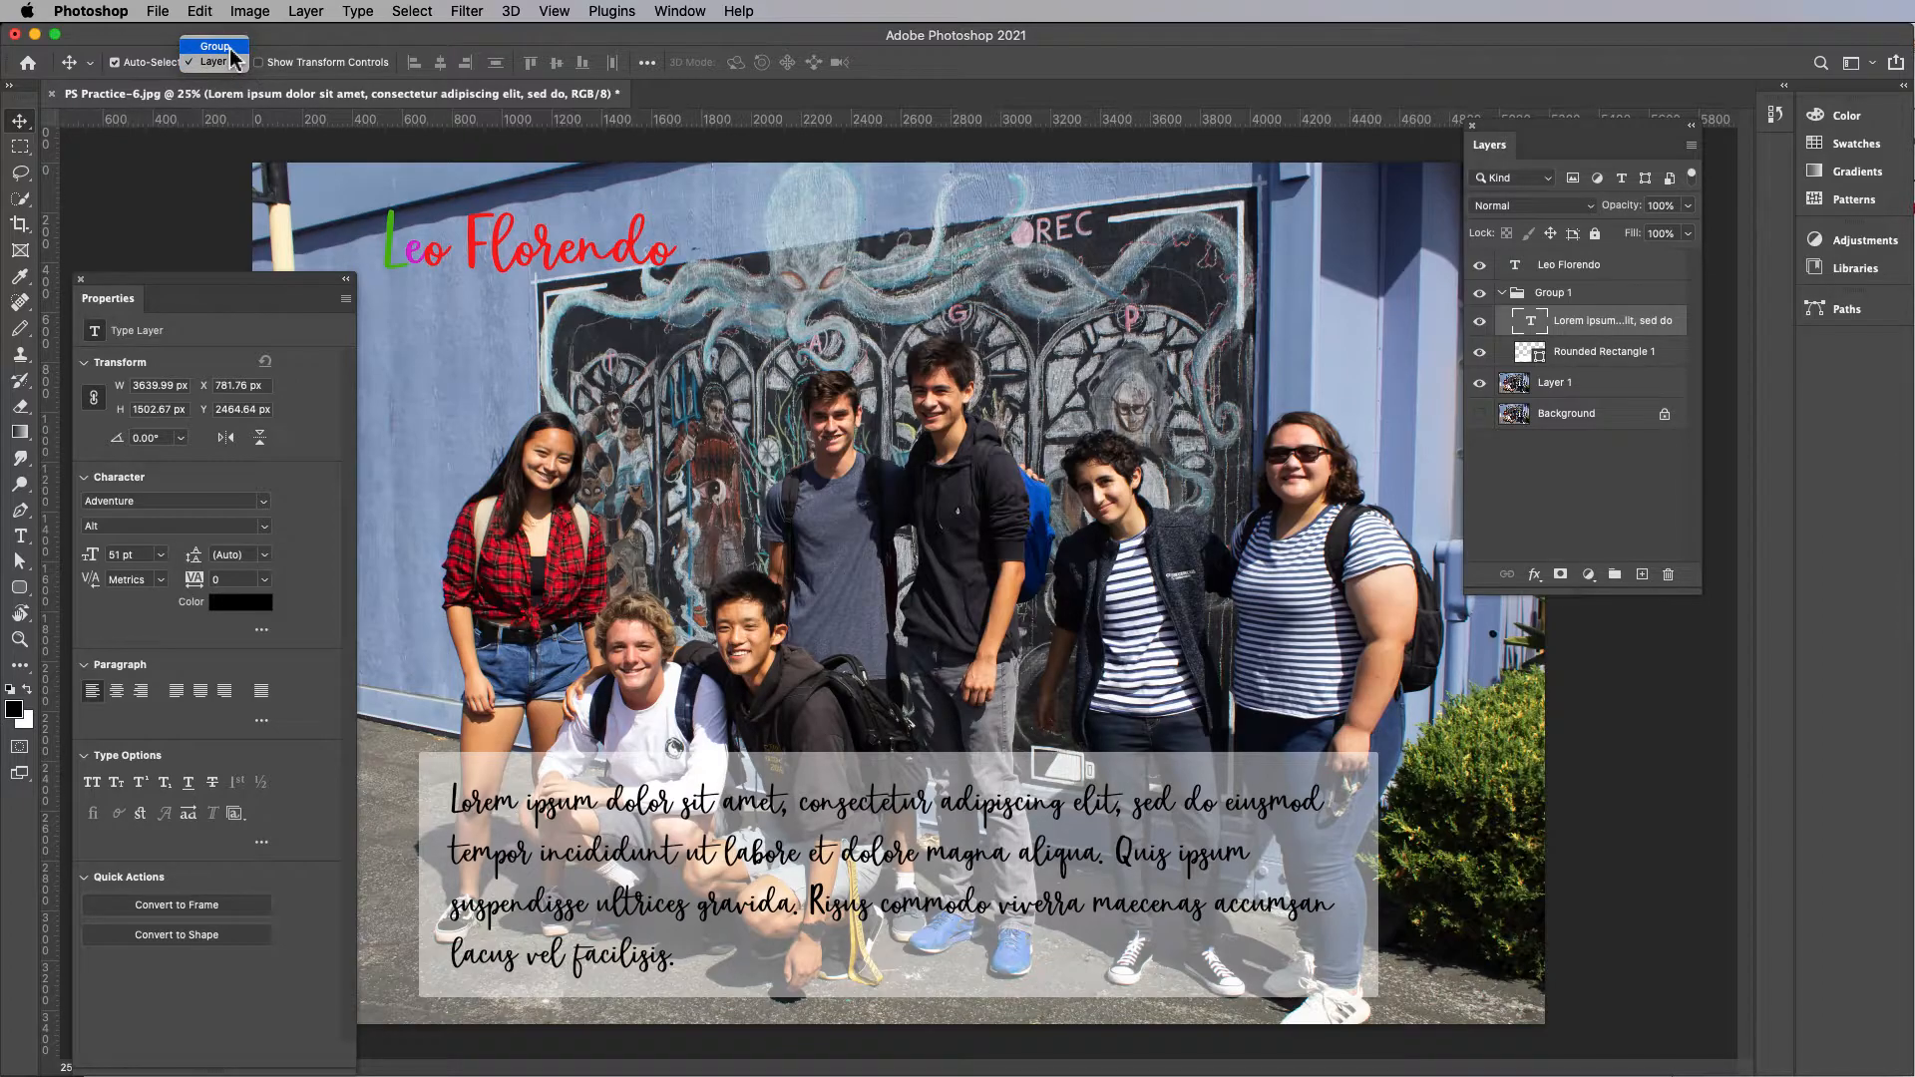
left_click(228, 47)
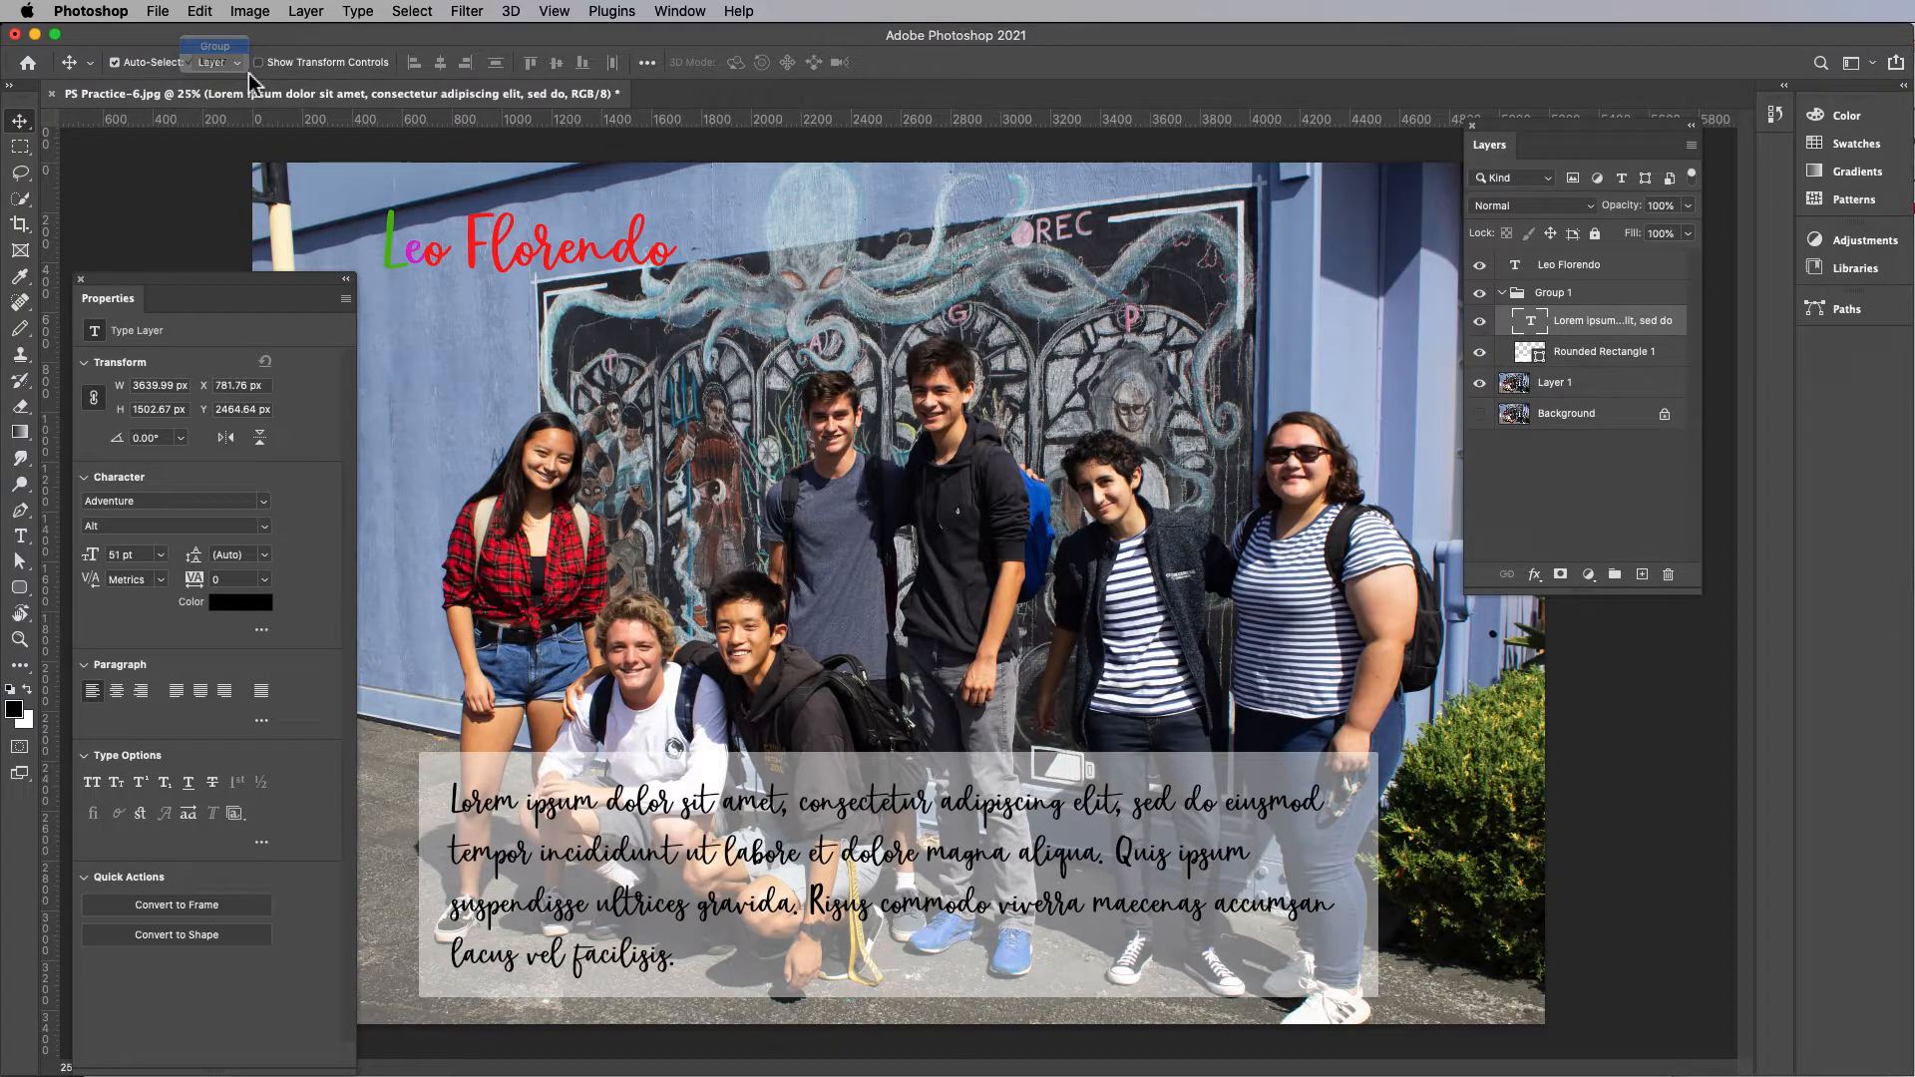
left_click(1587, 304)
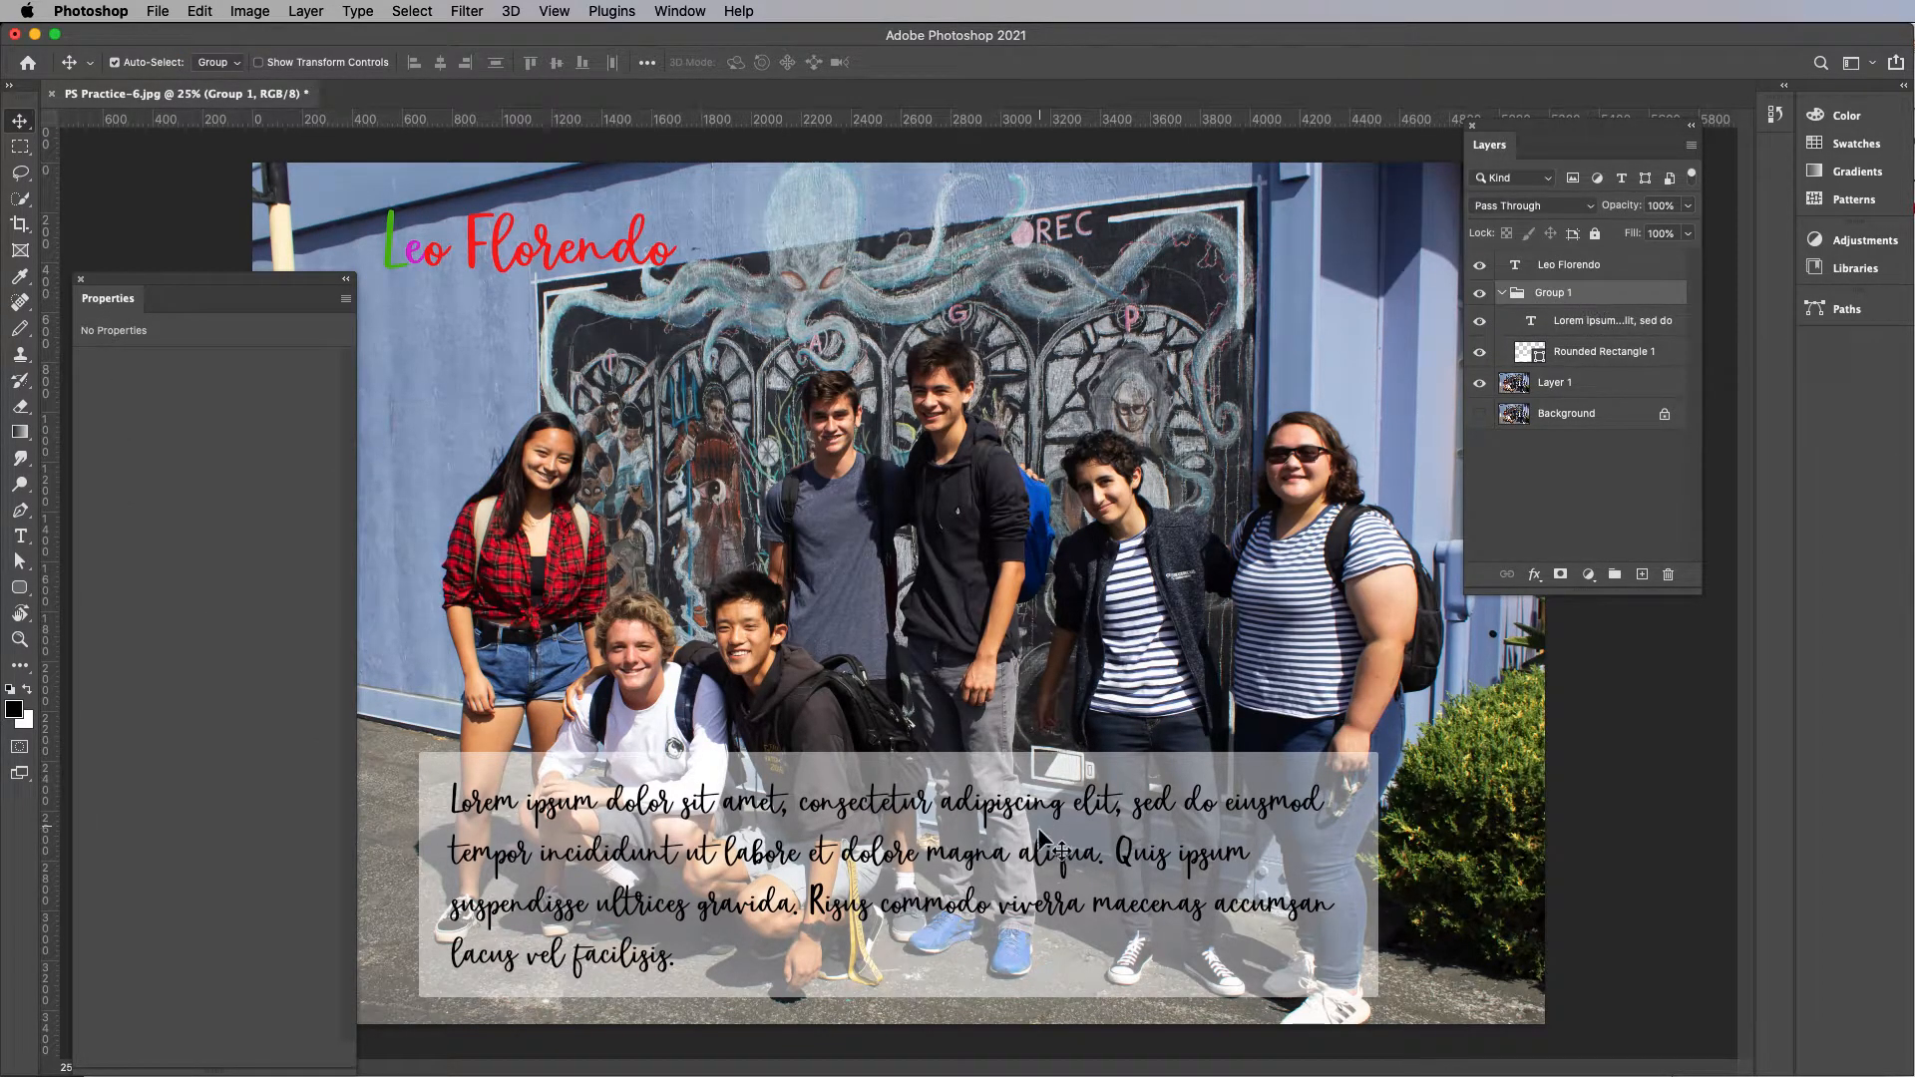
mouse_move(1051, 843)
left_mouse_down()
mouse_move(995, 755)
mouse_move(1029, 682)
mouse_move(1122, 685)
mouse_move(1132, 781)
mouse_move(1060, 844)
left_mouse_up()
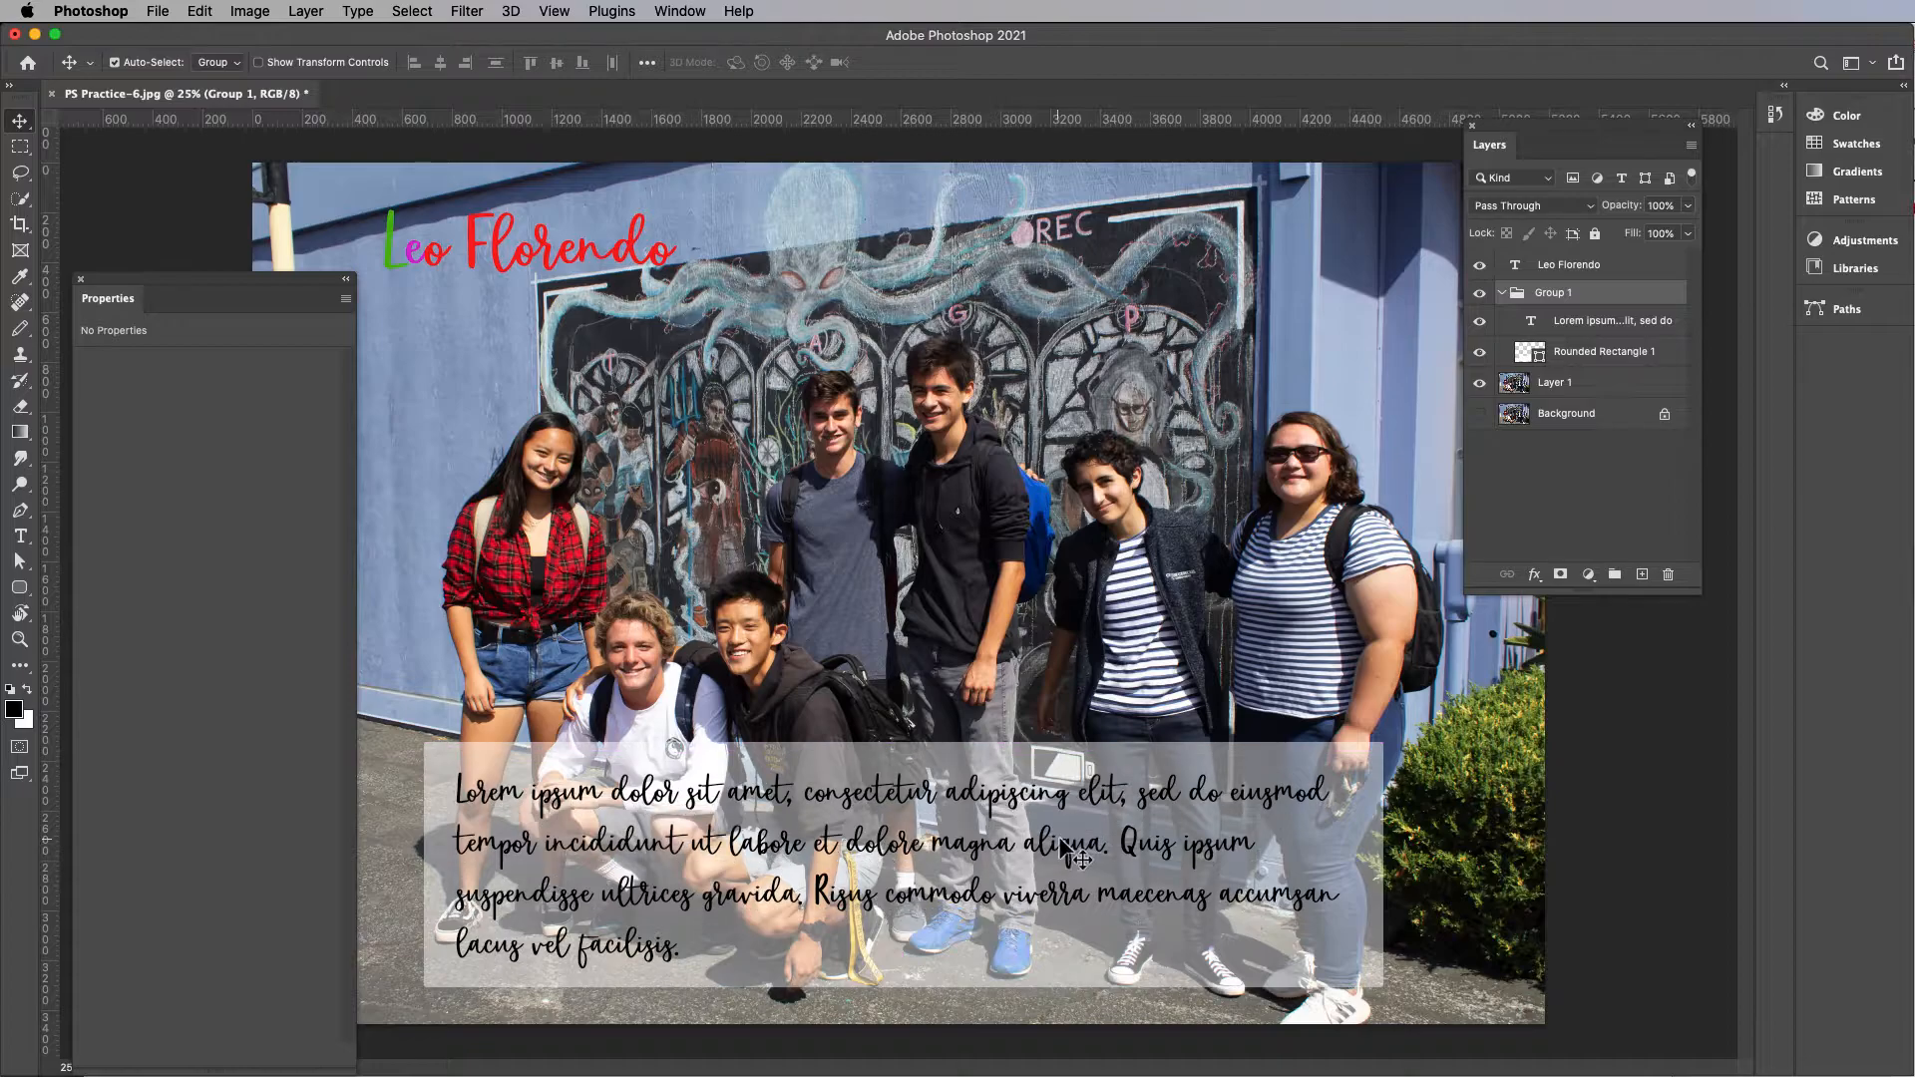
Step: Set Auto-Select back to Layer and move only the rounded rectangle to about X 668 px, Y 2323 px
left_click(218, 63)
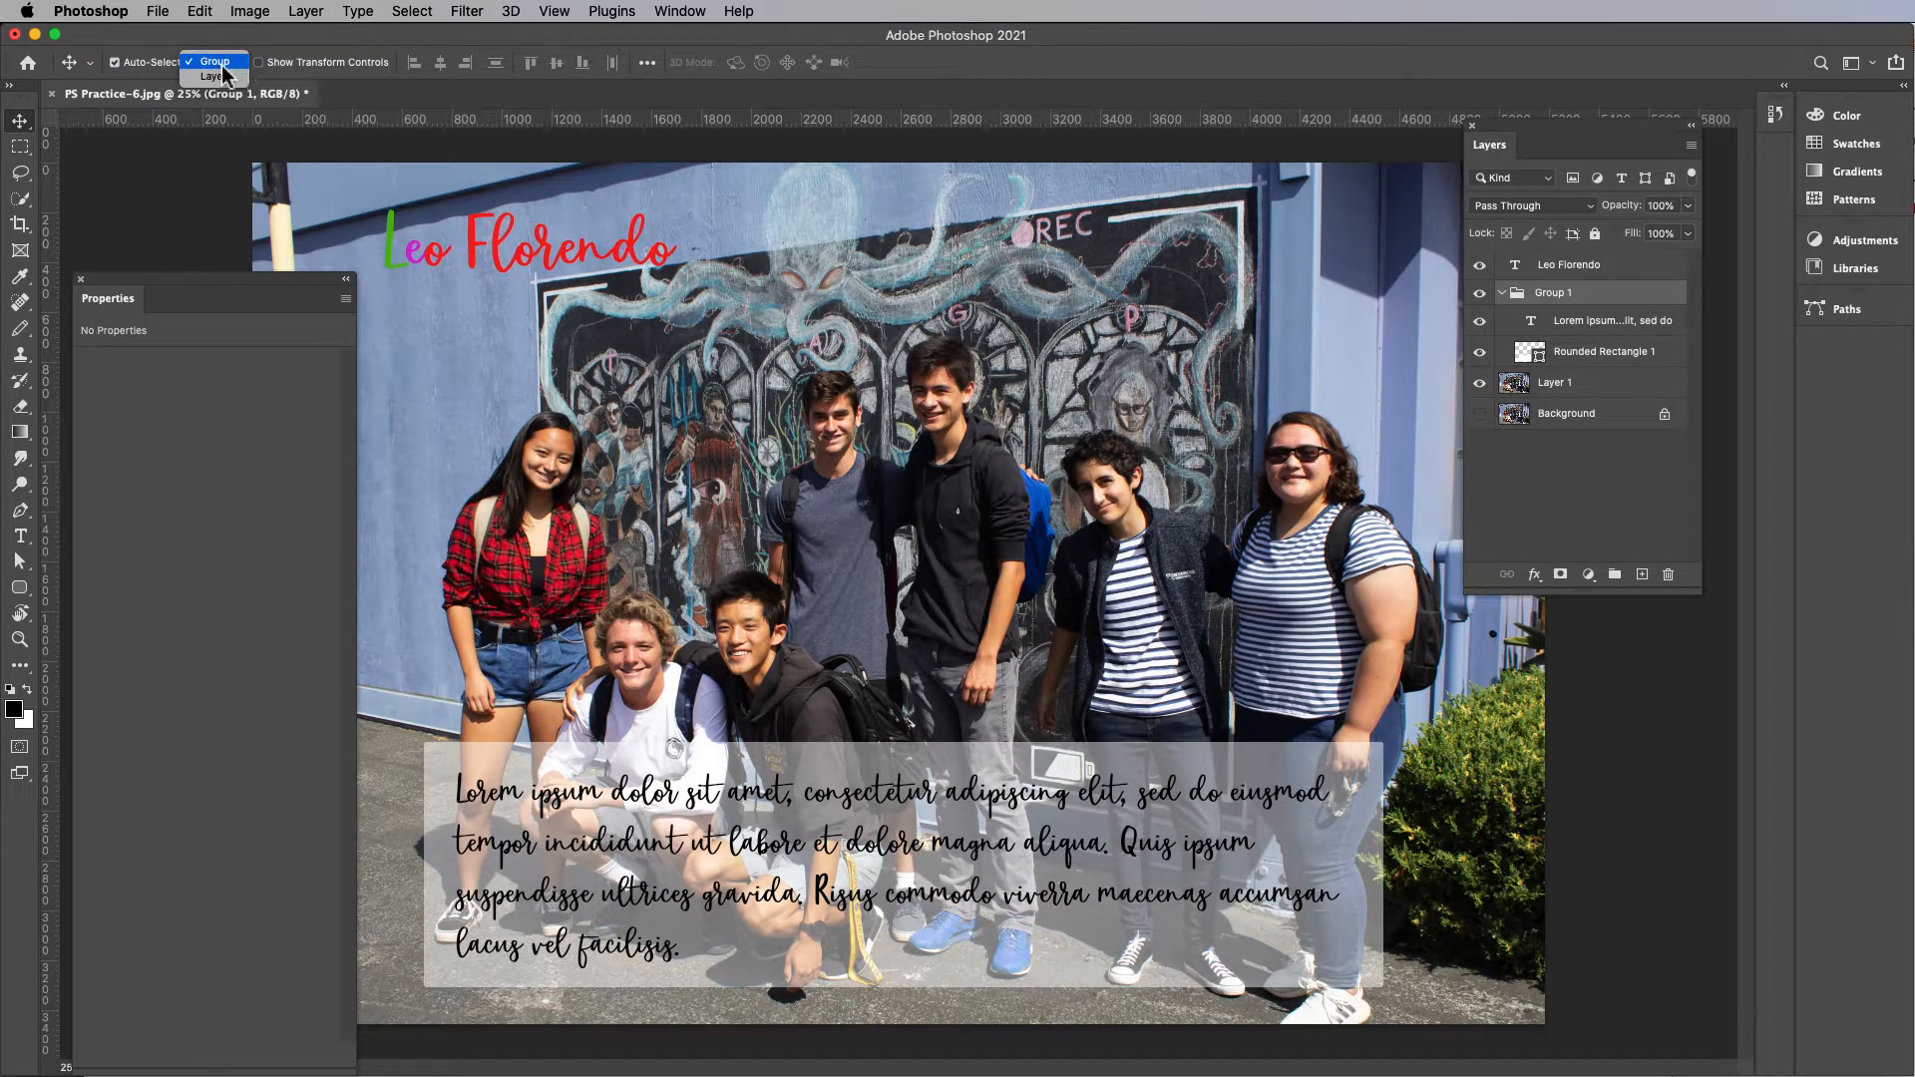
left_click(220, 82)
left_click_drag(740, 773, 741, 774)
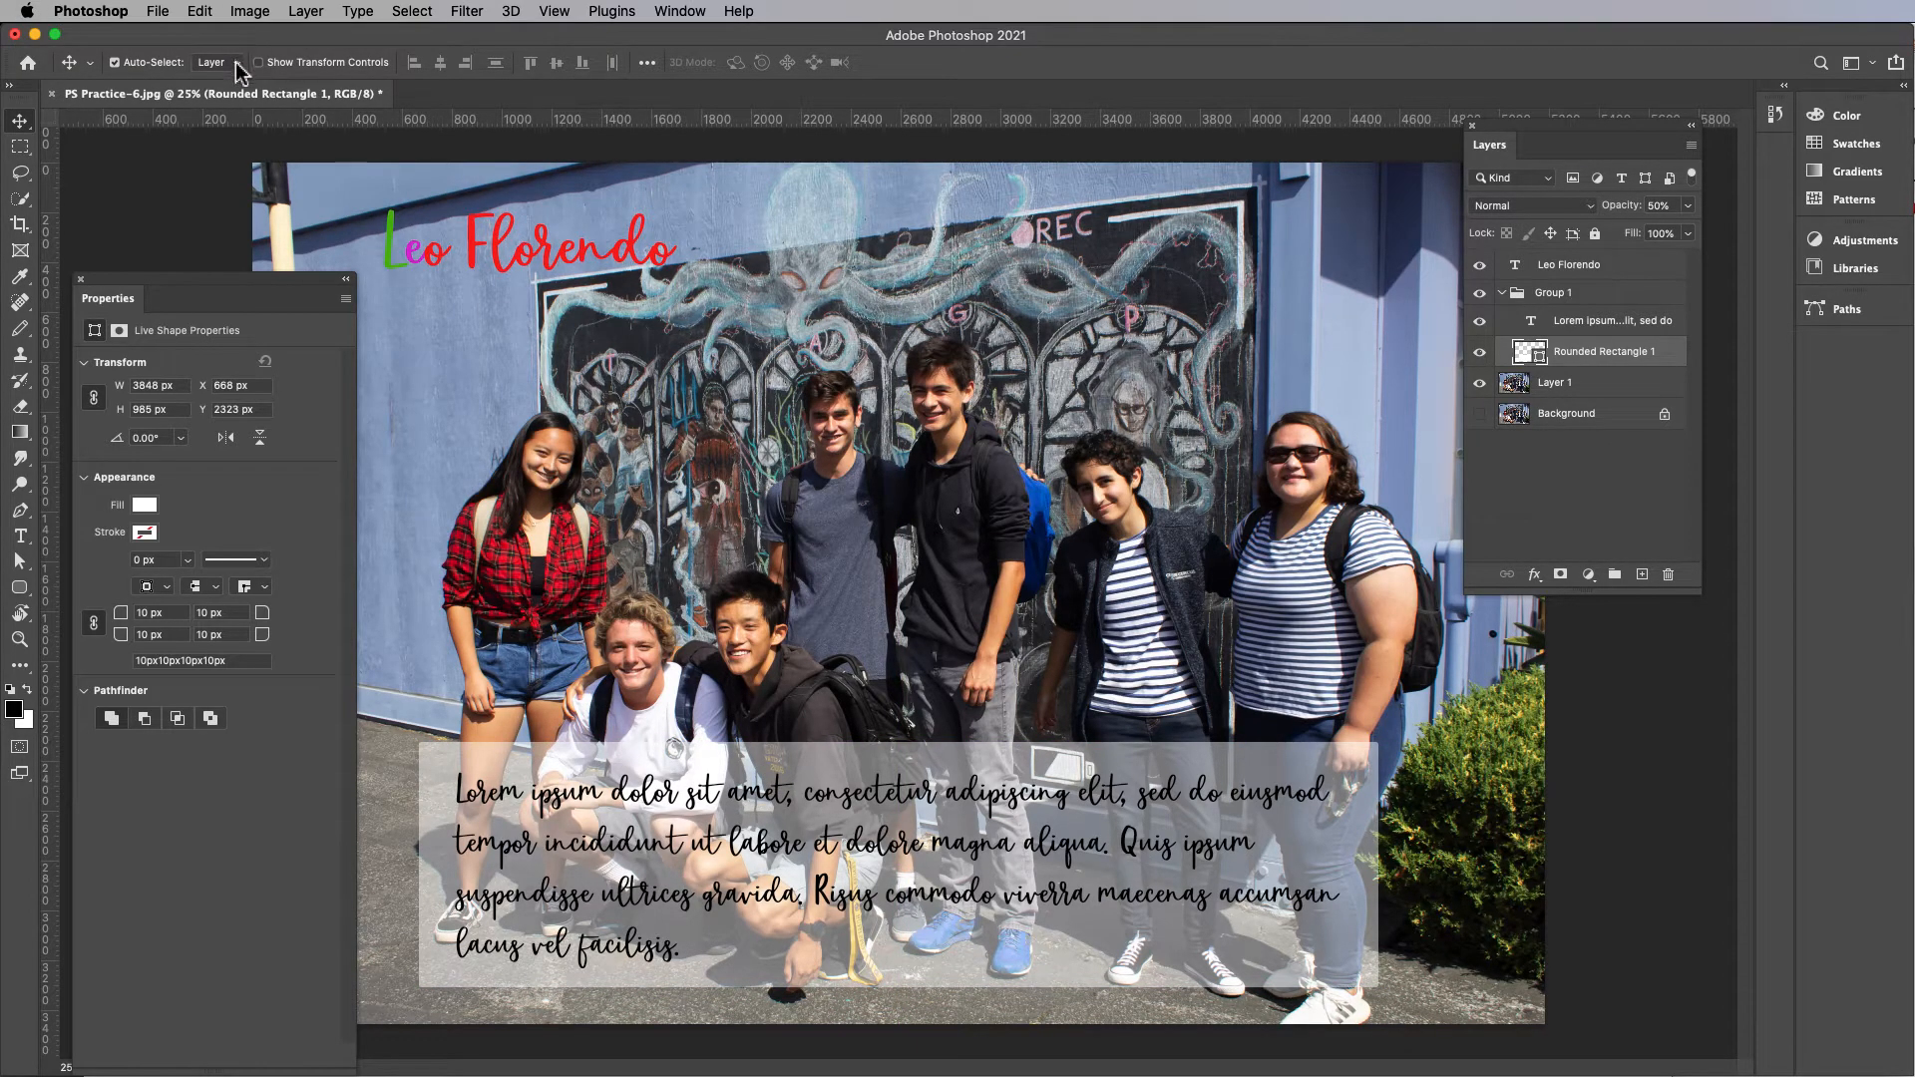